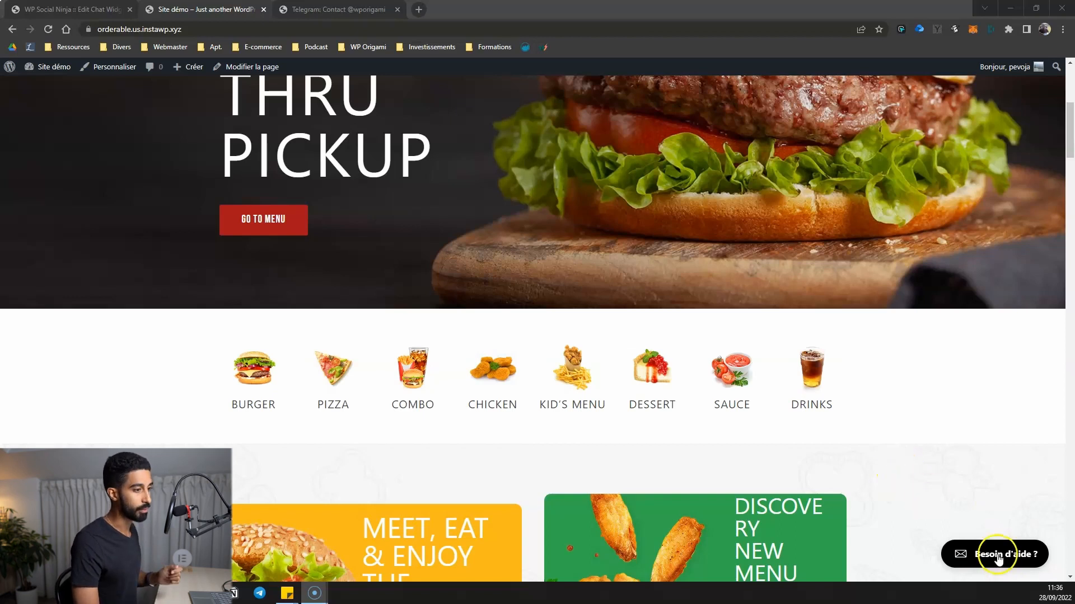
# Open the "Besoin d'aide ?" chat widget on the demo site's home page to preview it, and close its chat box
pyautogui.click(985, 554)
pyautogui.scroll(-5, 939, 535)
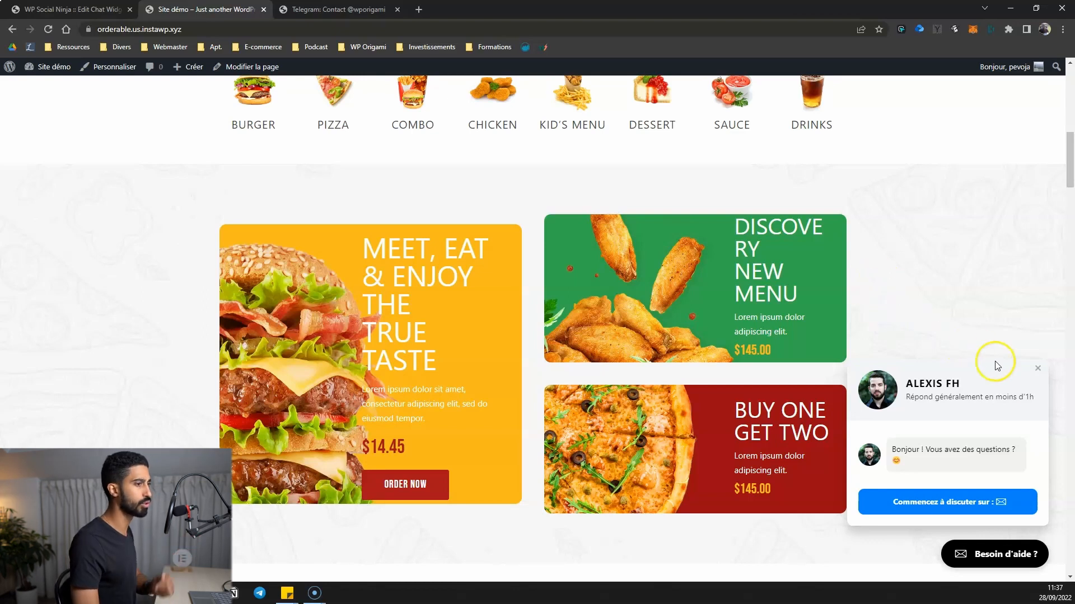
pyautogui.click(1036, 371)
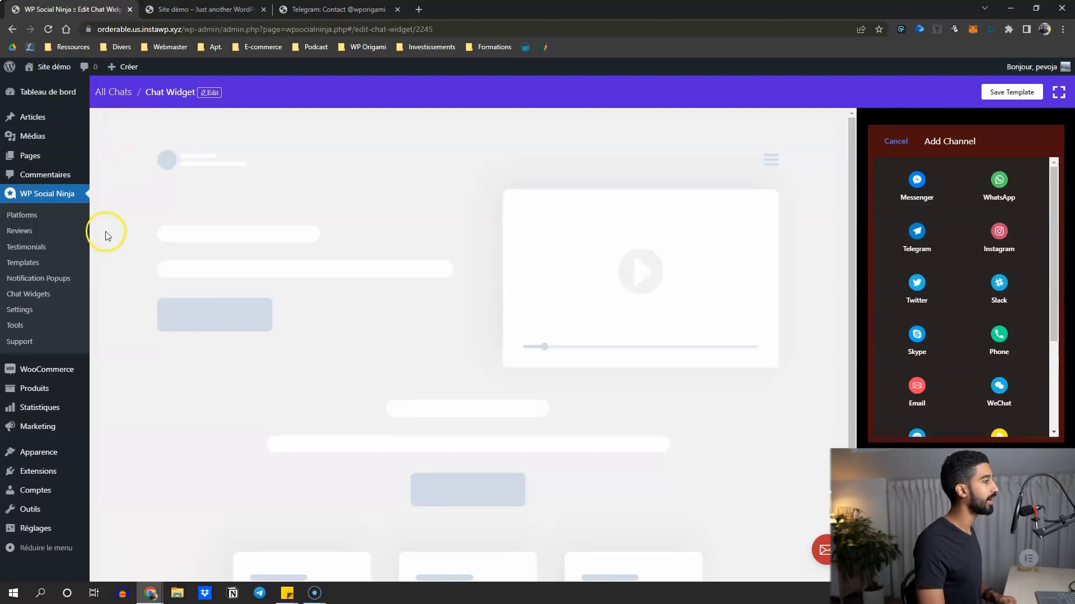
# Leave the current widget editor without saving and create a new widget from WP Social Ninja's list of chat widgets
pyautogui.click(21, 215)
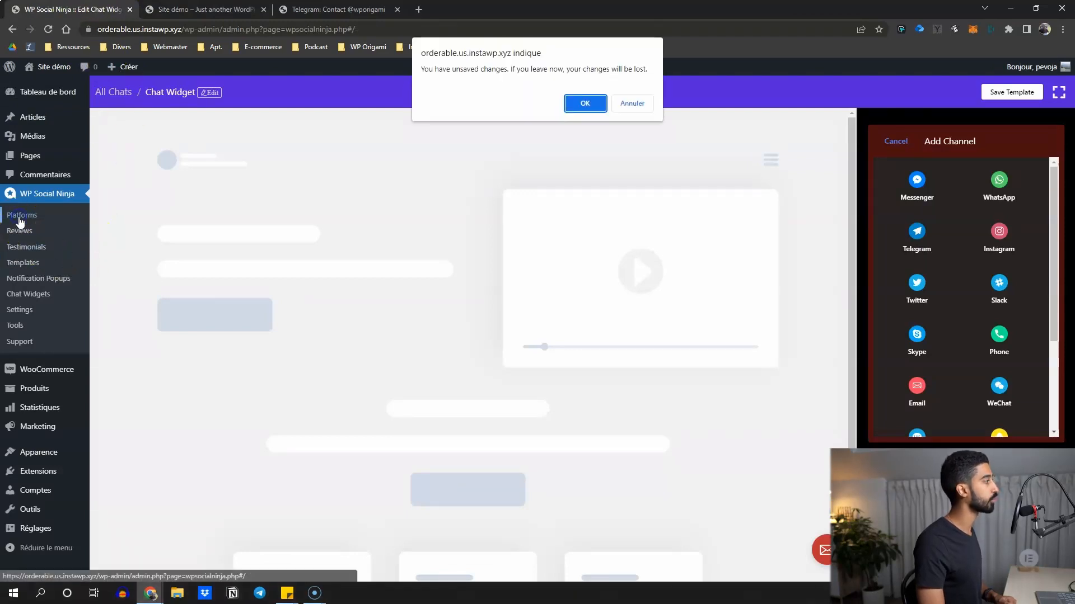
pyautogui.click(583, 103)
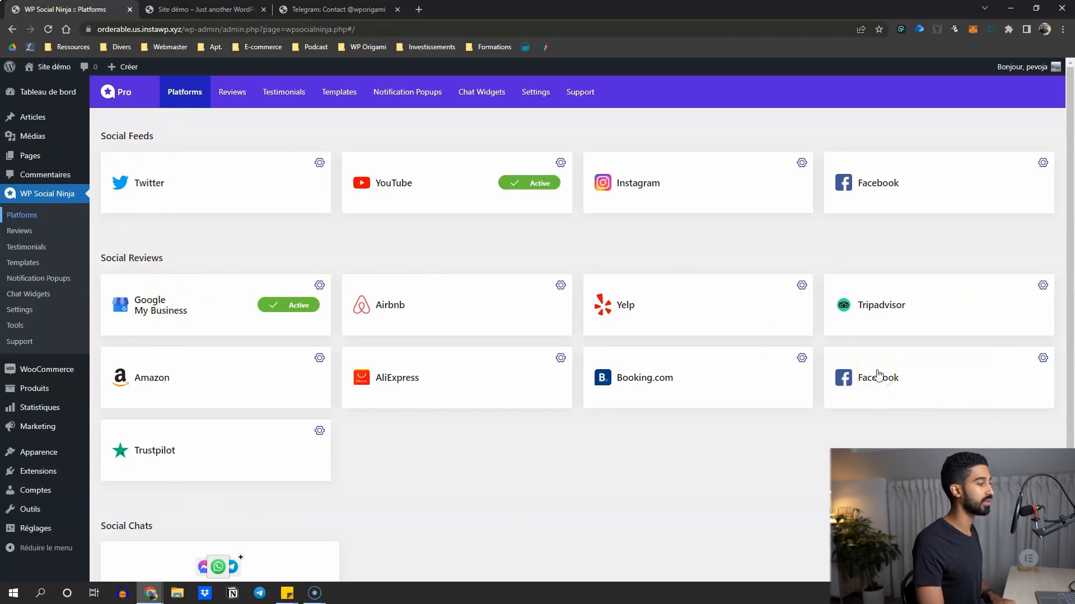
pyautogui.scroll(-2, 877, 375)
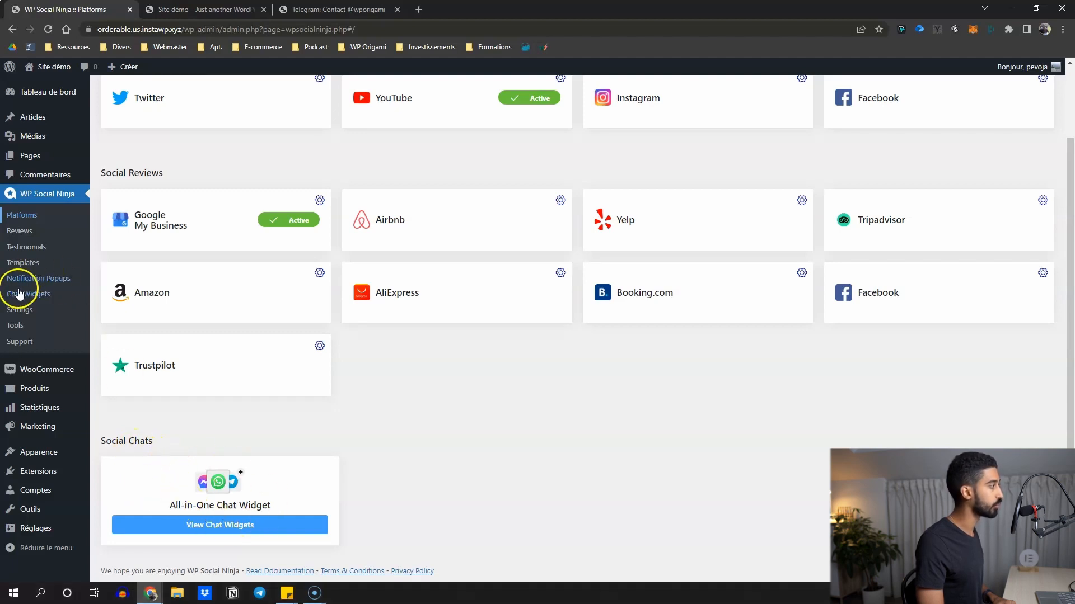
pyautogui.click(30, 296)
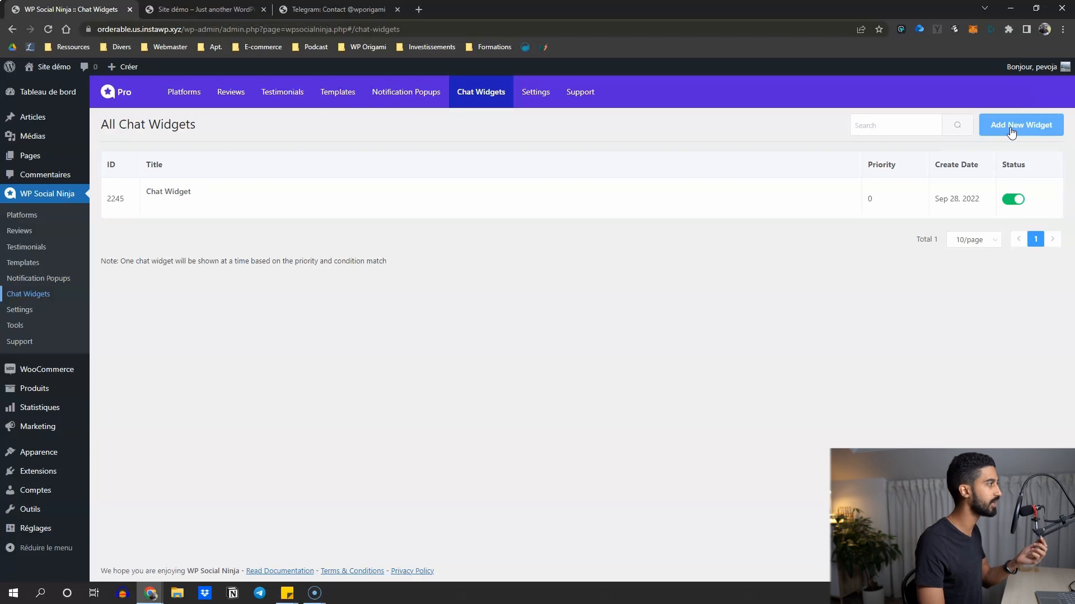
pyautogui.click(1011, 133)
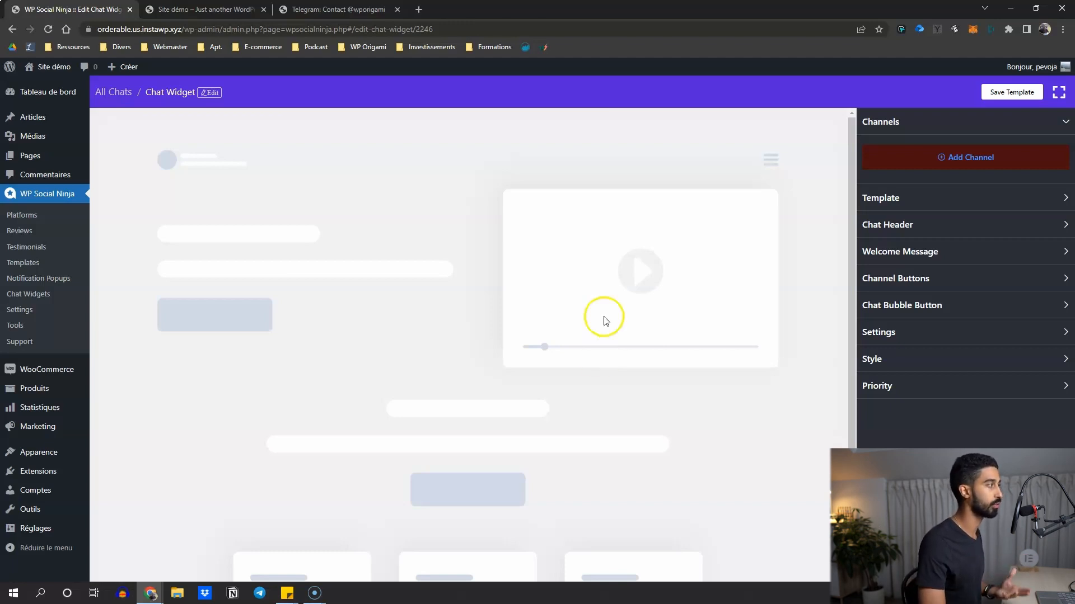
# Open the list of channels that can be added to the new widget and review the available messaging services, including Fluent Forms
pyautogui.click(951, 157)
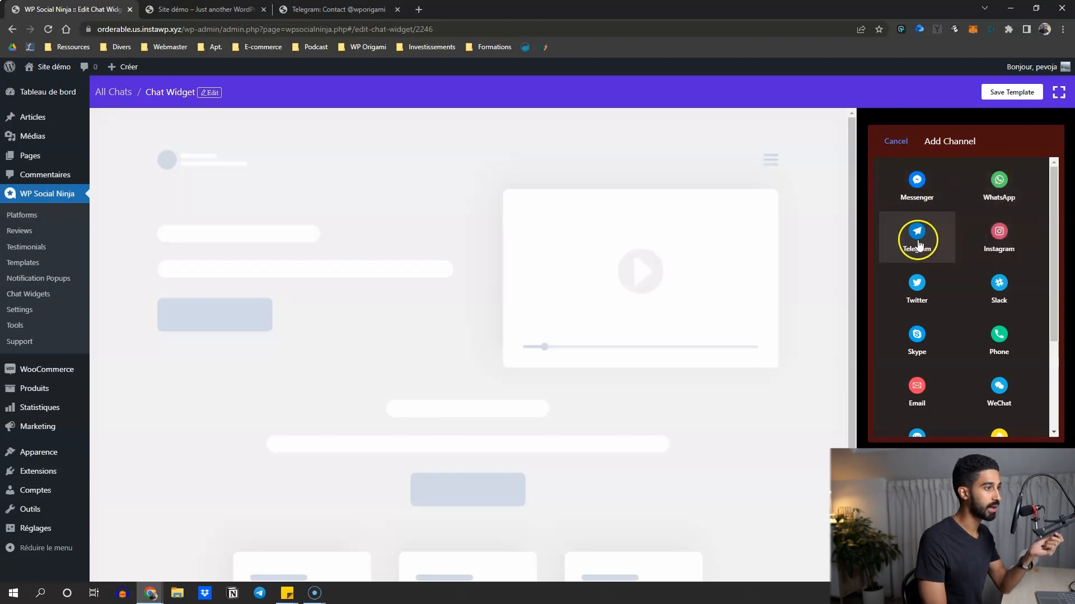
pyautogui.scroll(-1, 903, 258)
pyautogui.scroll(-1, 923, 229)
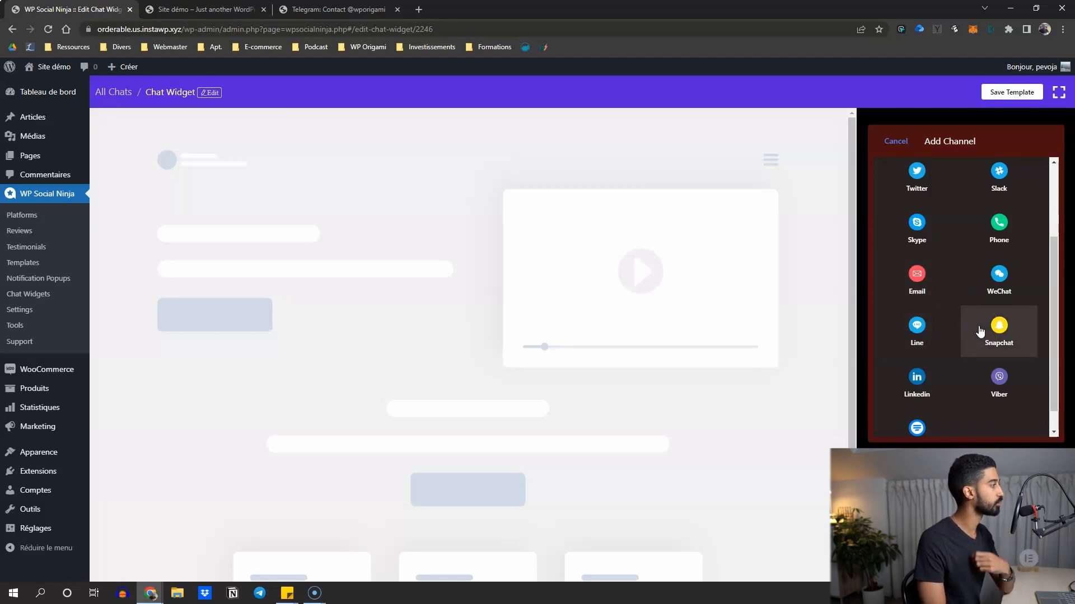
pyautogui.scroll(2, 979, 332)
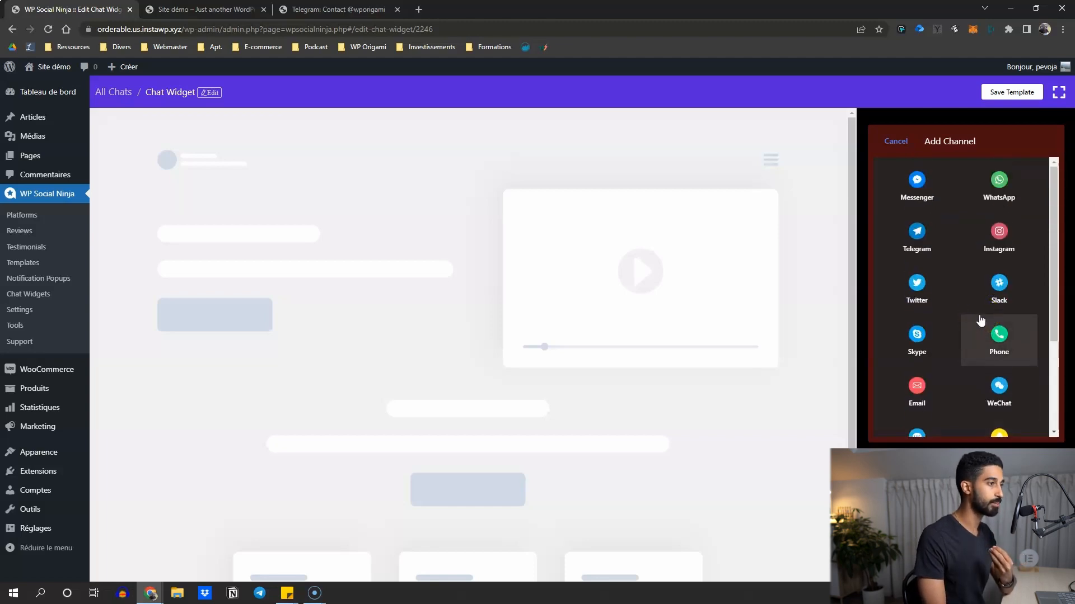
pyautogui.scroll(-2, 980, 320)
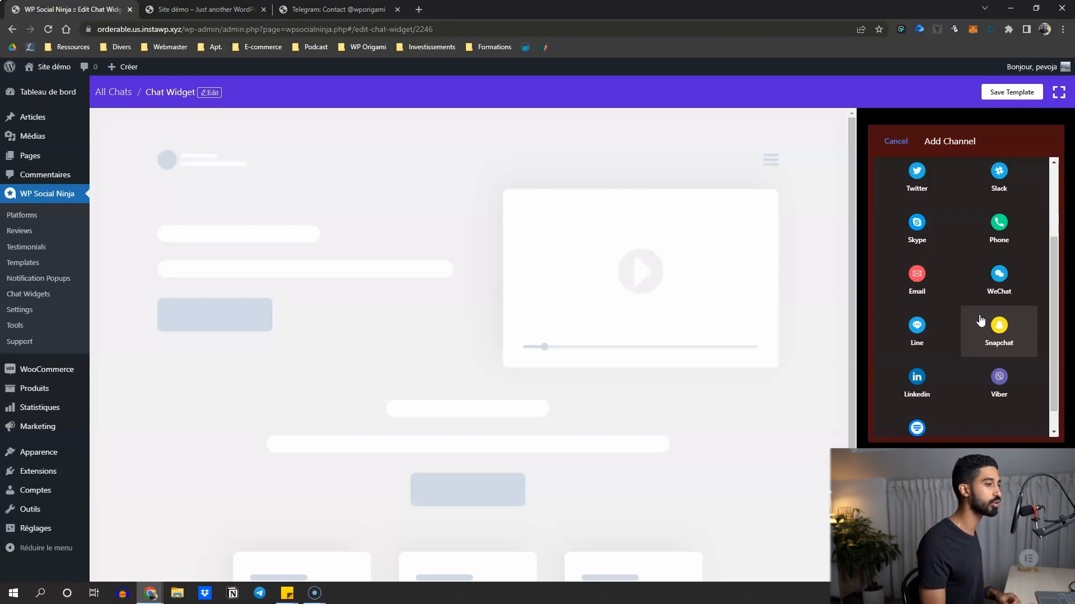
pyautogui.scroll(-1, 980, 320)
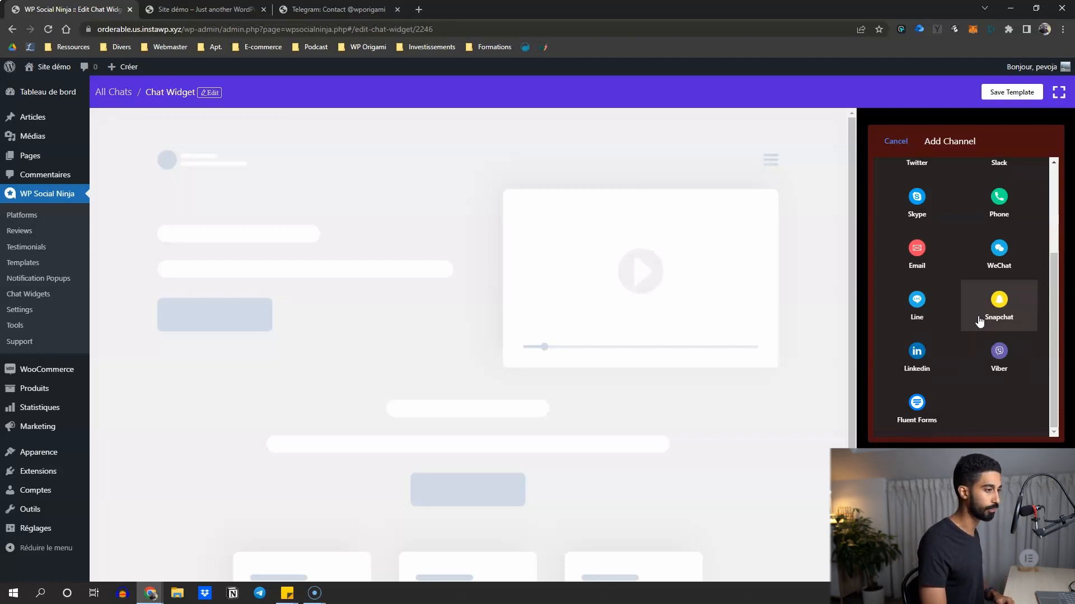
pyautogui.click(918, 397)
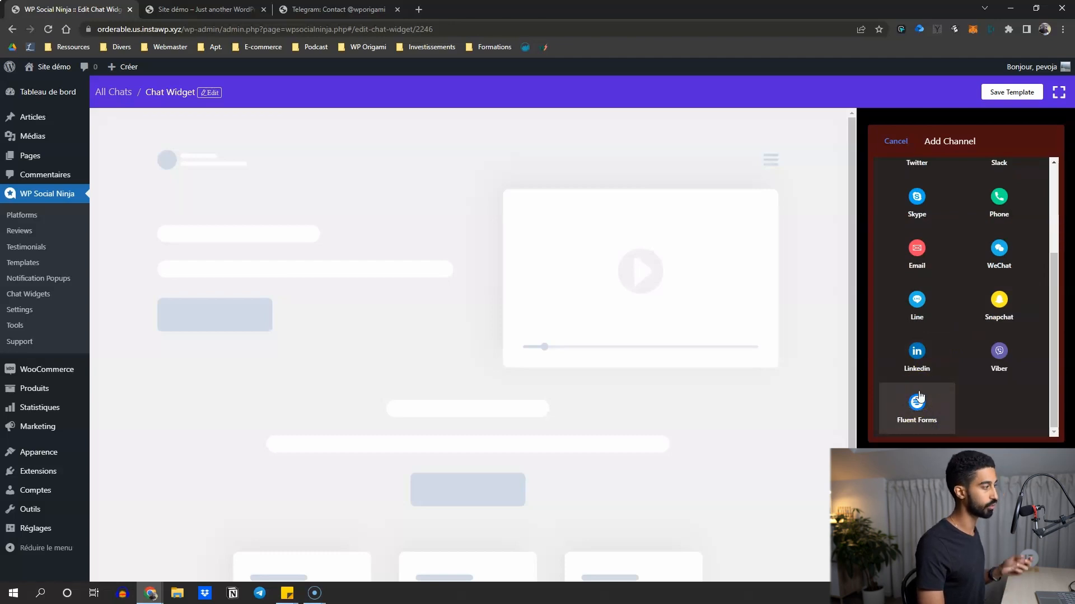
pyautogui.scroll(5, 950, 336)
pyautogui.click(925, 242)
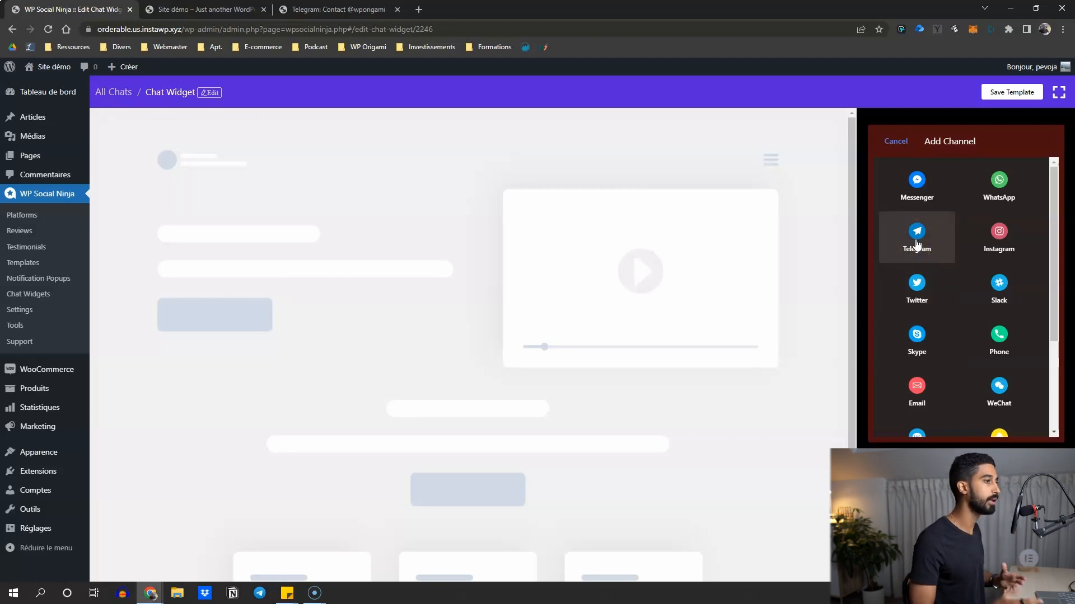
# Choose Telegram as the widget's channel and copy the address t.me/wporigami from the open Telegram contact page
pyautogui.click(916, 241)
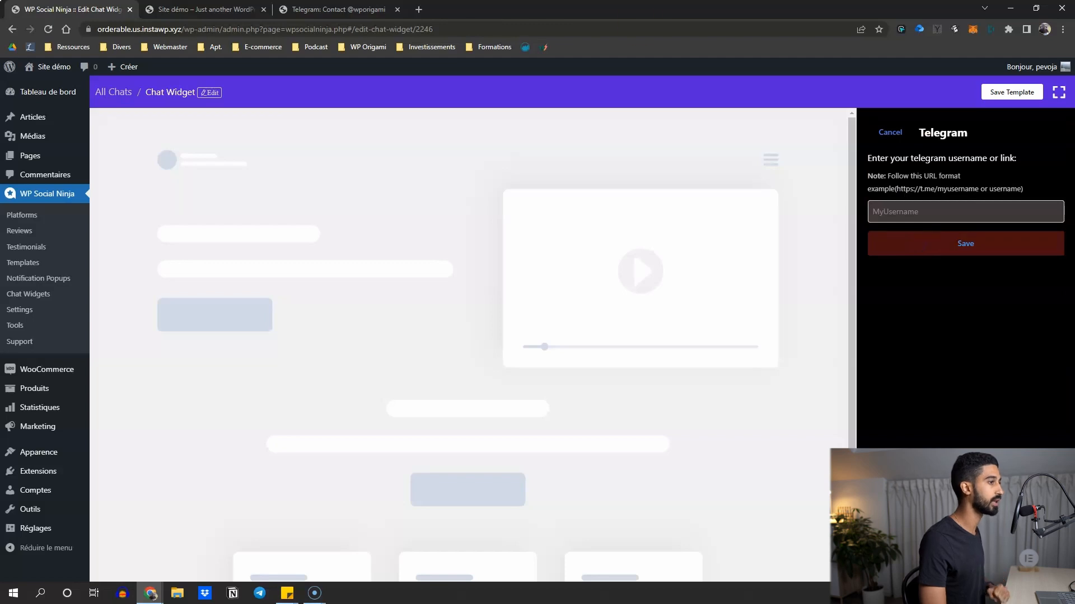
pyautogui.hotkey('ctrl', 'shift', 'Tab')
pyautogui.hotkey('ctrl', 'c')
pyautogui.click(233, 32)
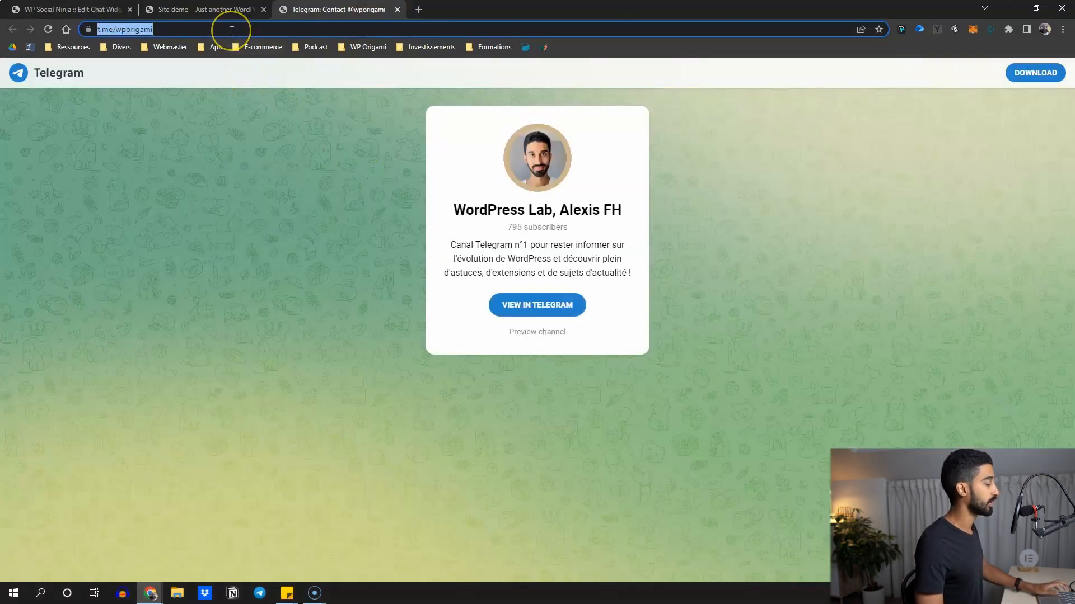
pyautogui.click(398, 160)
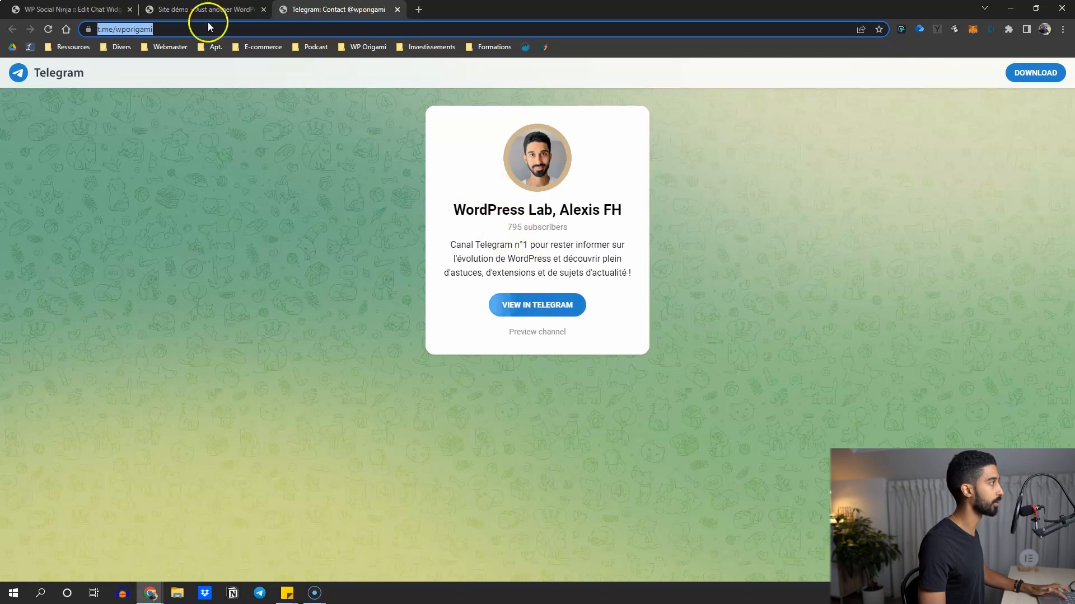
# Enter the copied Telegram link in the widget's Telegram channel form and save the channel
pyautogui.click(120, 10)
pyautogui.click(917, 208)
pyautogui.hotkey('ctrl', 'v')
pyautogui.click(959, 242)
# Set the widget template's layout type to Only Icons
pyautogui.click(952, 232)
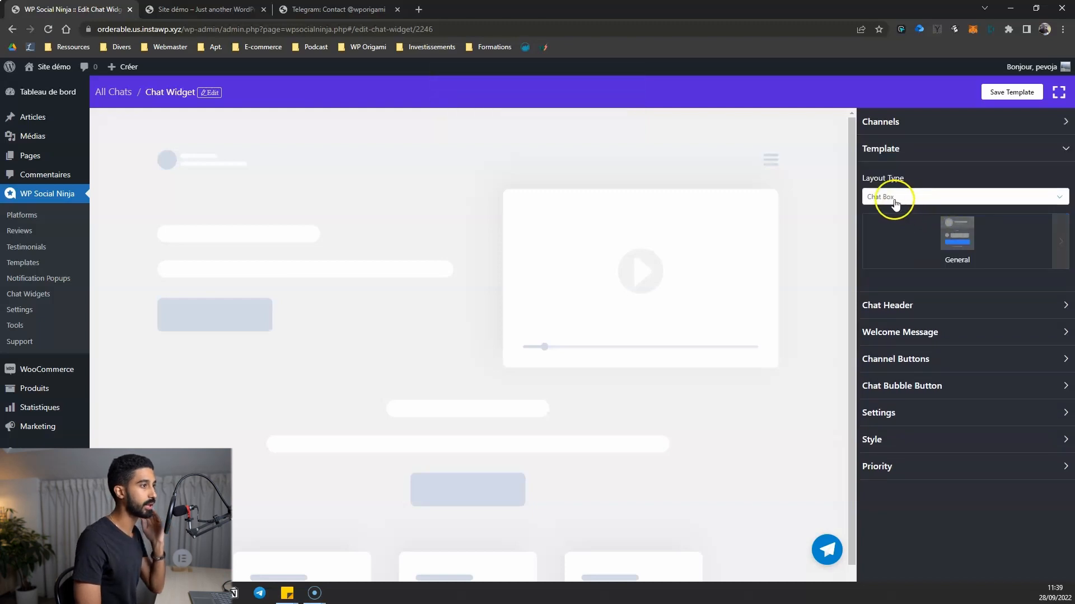
pyautogui.click(894, 200)
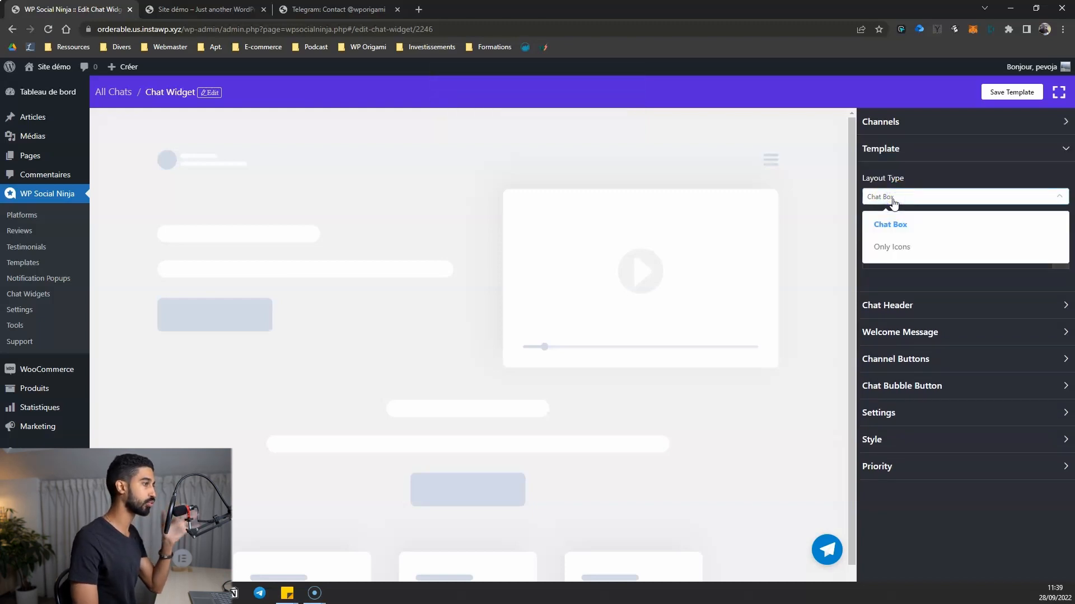
pyautogui.click(906, 244)
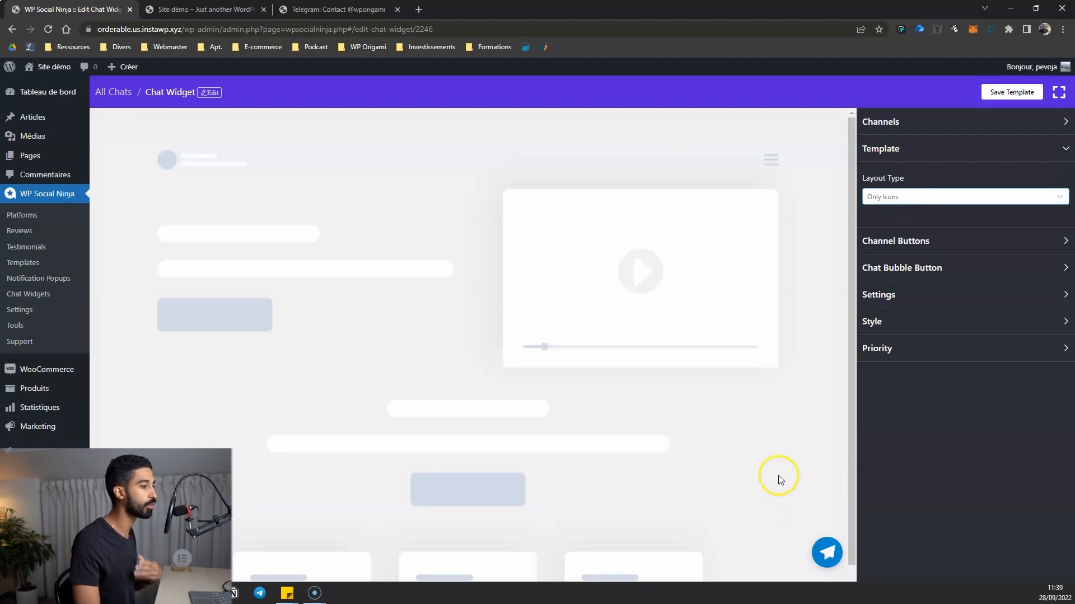
# Preview the Chat Box layout by opening the chat bubble, and restore the Only Icons layout
pyautogui.click(911, 202)
pyautogui.click(901, 234)
pyautogui.click(826, 550)
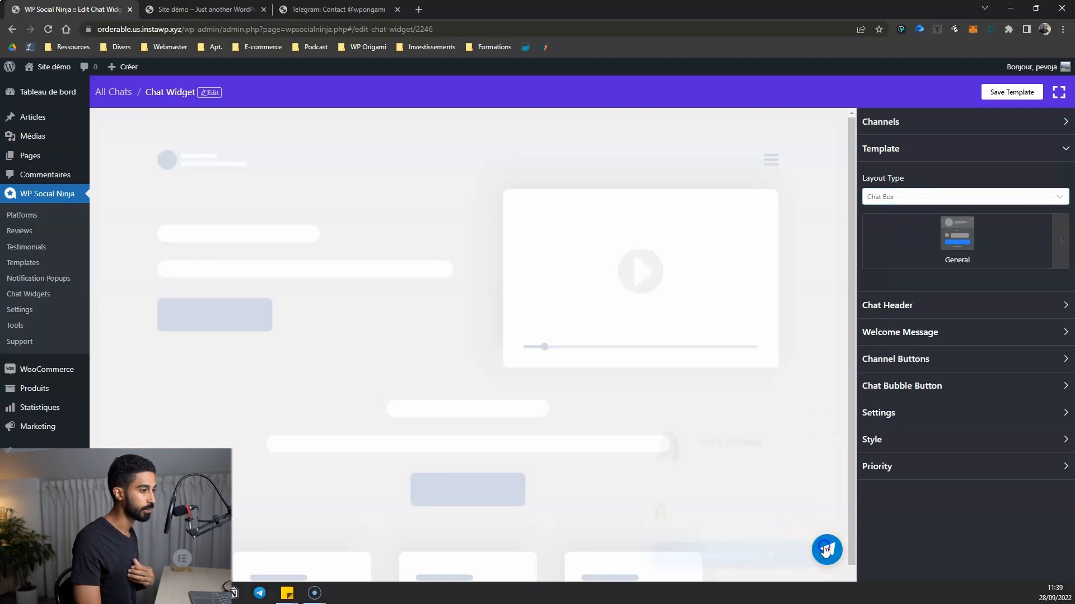
pyautogui.click(957, 196)
pyautogui.click(906, 244)
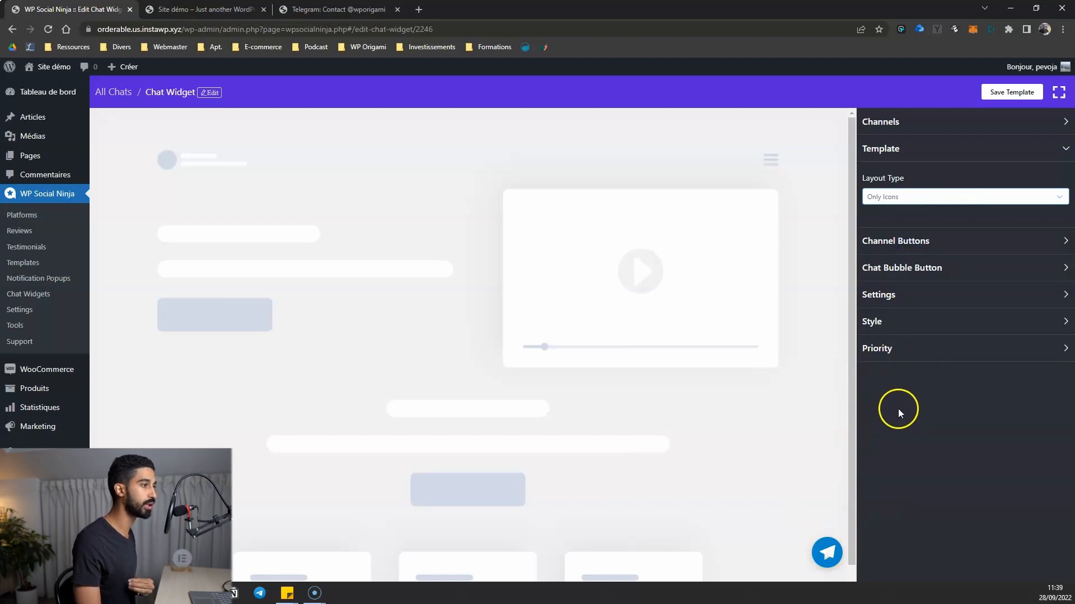
# Check the chat bubble position choices in the widget's settings and keep Bottom Right
pyautogui.click(906, 297)
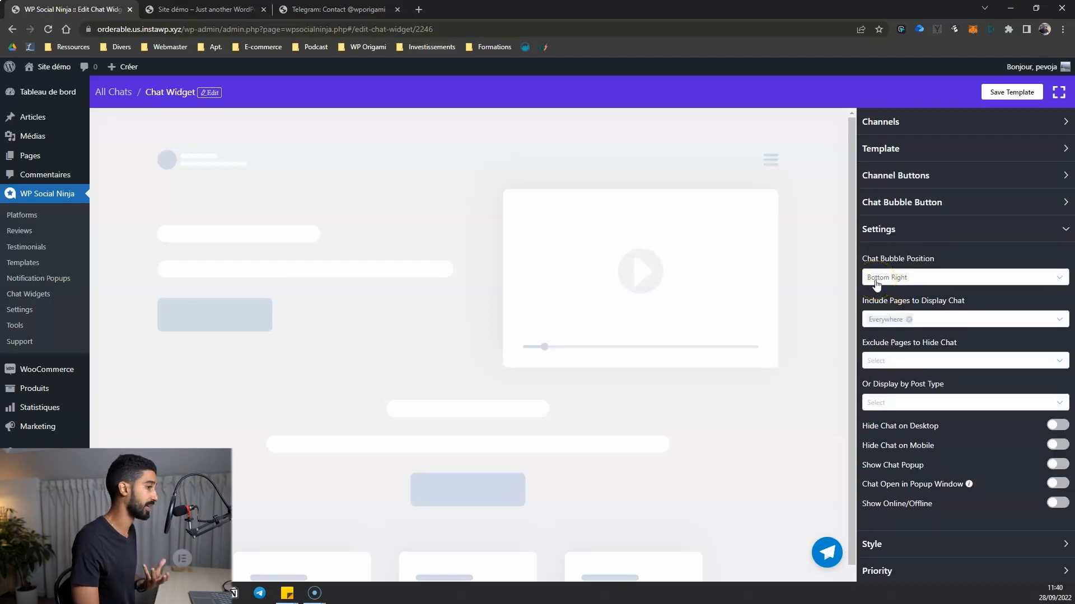
pyautogui.click(876, 283)
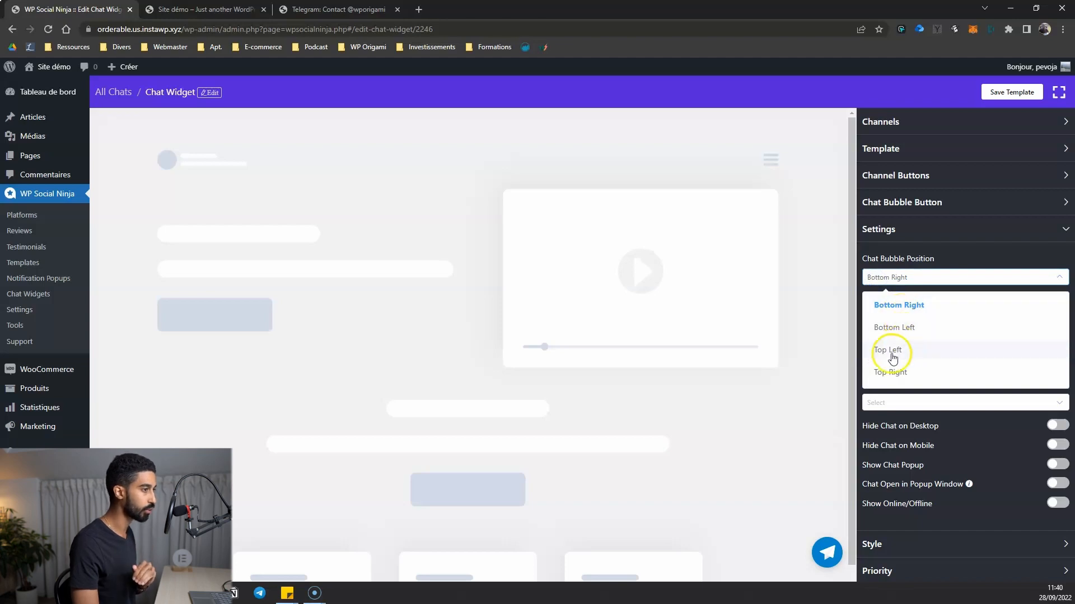
pyautogui.click(890, 311)
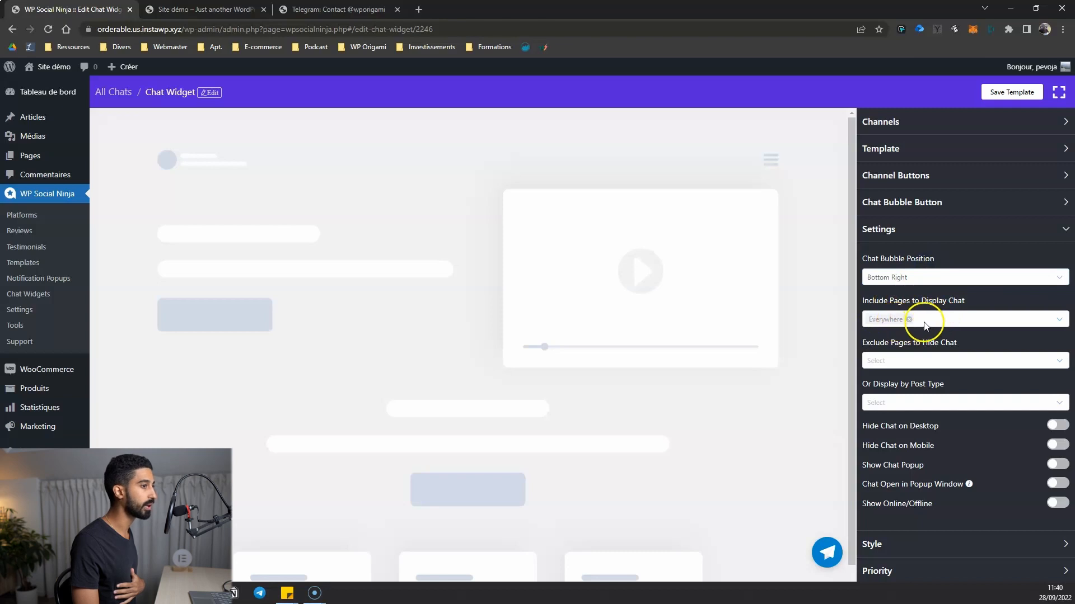
# Examine the options for displaying the chat on chosen pages, excluding pages, and displaying it by post type, without changing them
pyautogui.click(931, 320)
pyautogui.scroll(-4, 891, 379)
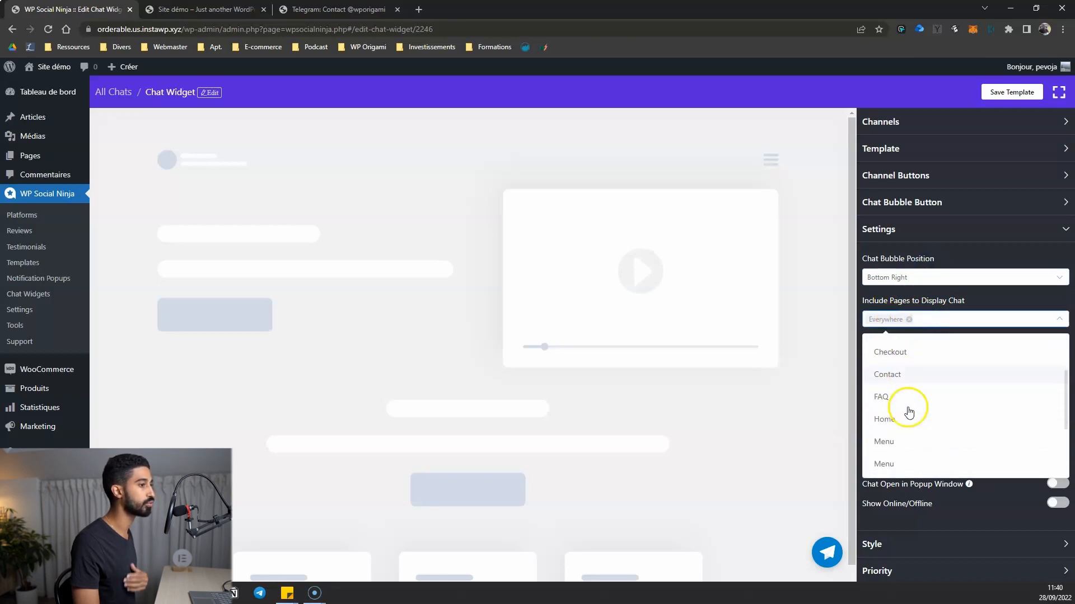
pyautogui.click(999, 302)
pyautogui.click(881, 362)
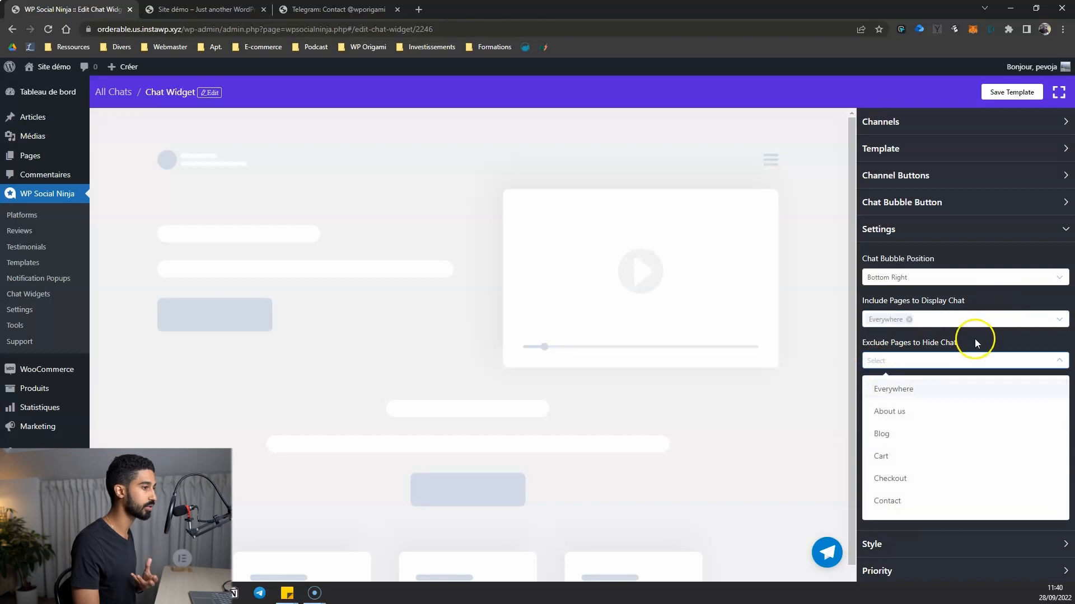
pyautogui.click(975, 339)
pyautogui.click(896, 361)
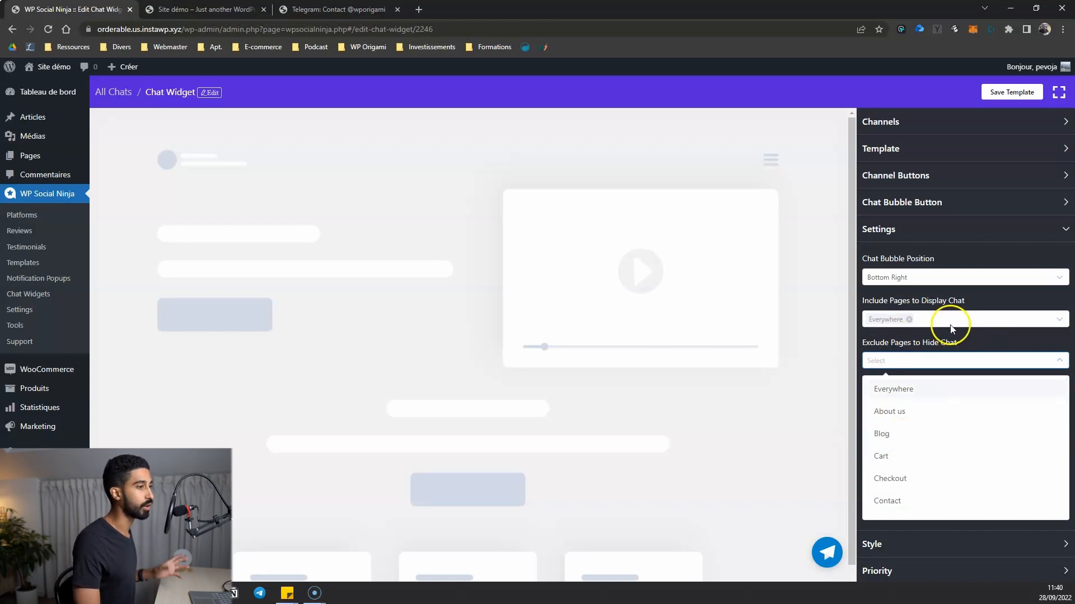
pyautogui.click(955, 358)
pyautogui.scroll(-1, 942, 396)
pyautogui.click(903, 347)
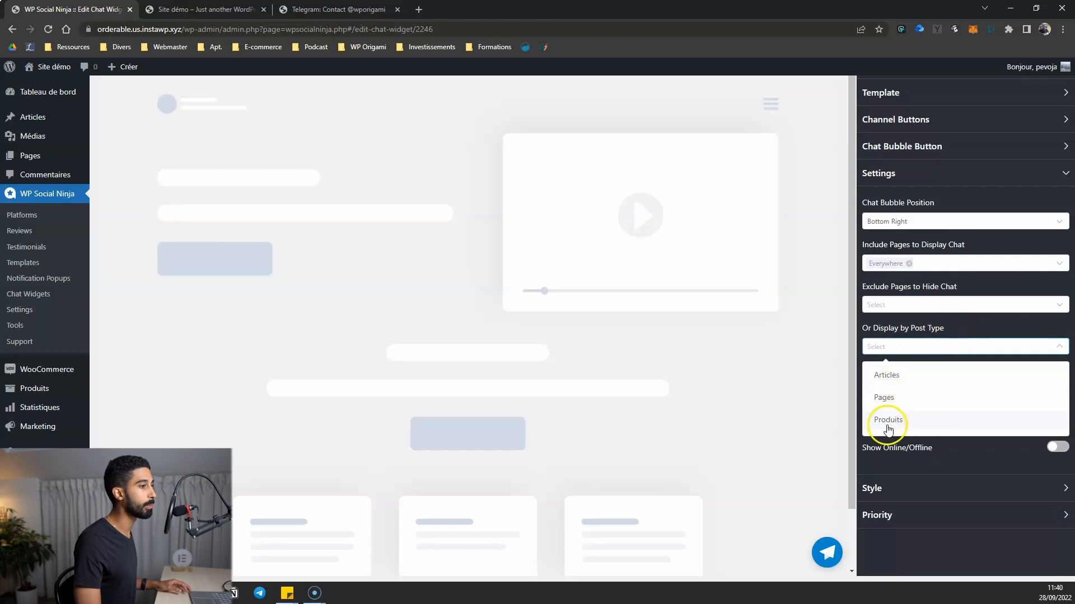
pyautogui.click(1022, 325)
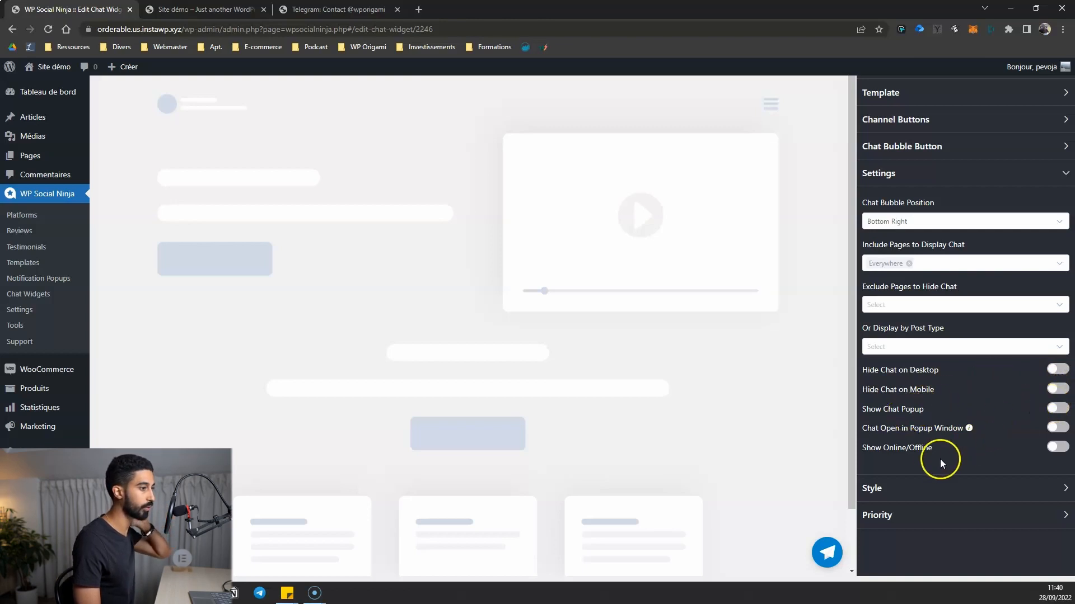
# Examine the widget's Style colour options and its Priority setting without changing them
pyautogui.click(904, 486)
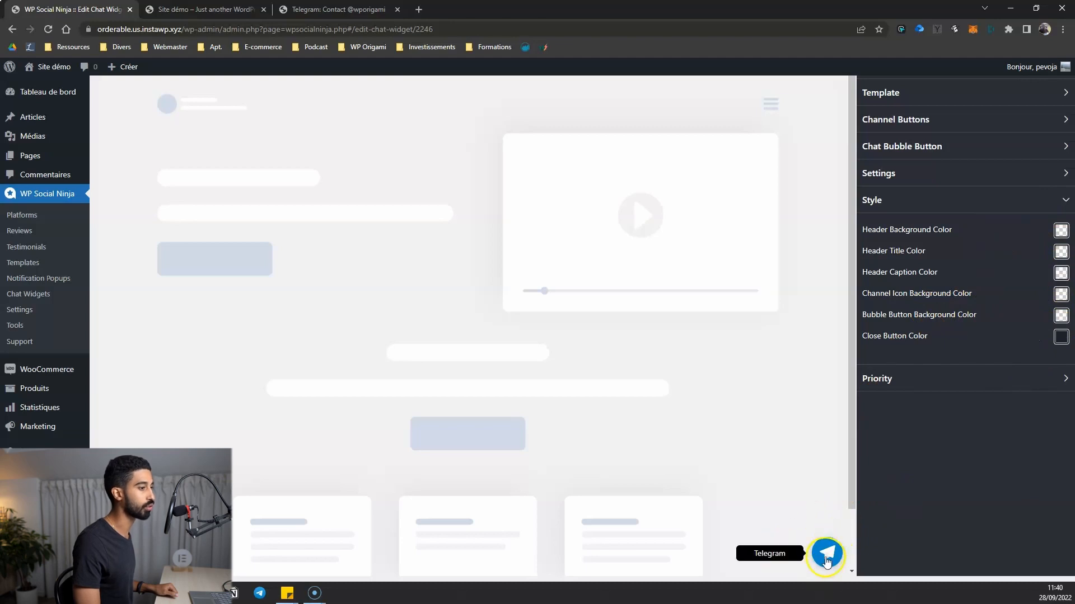
pyautogui.click(892, 380)
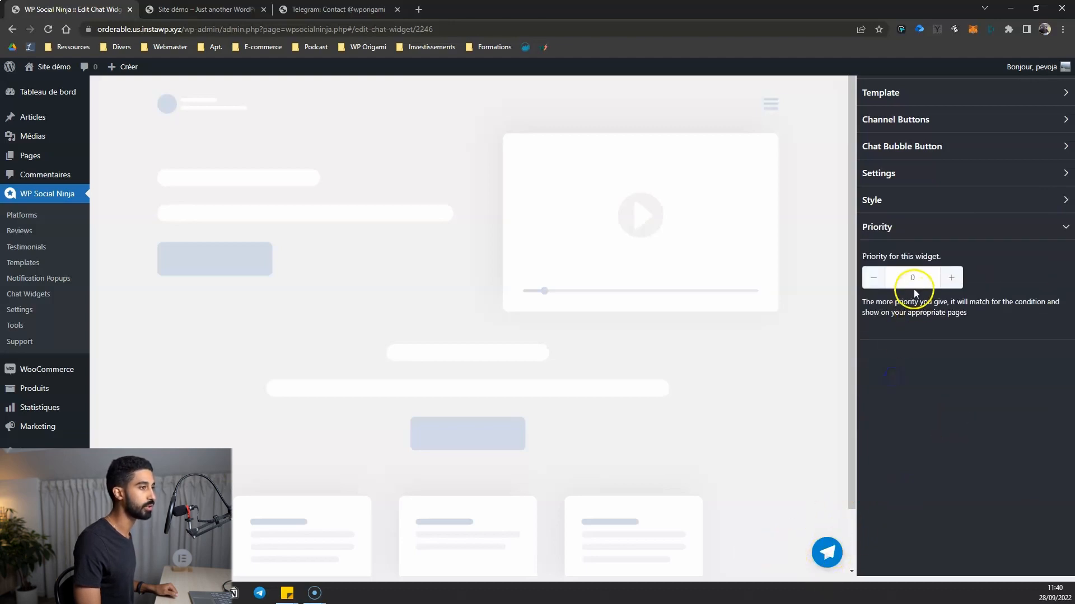
pyautogui.click(932, 232)
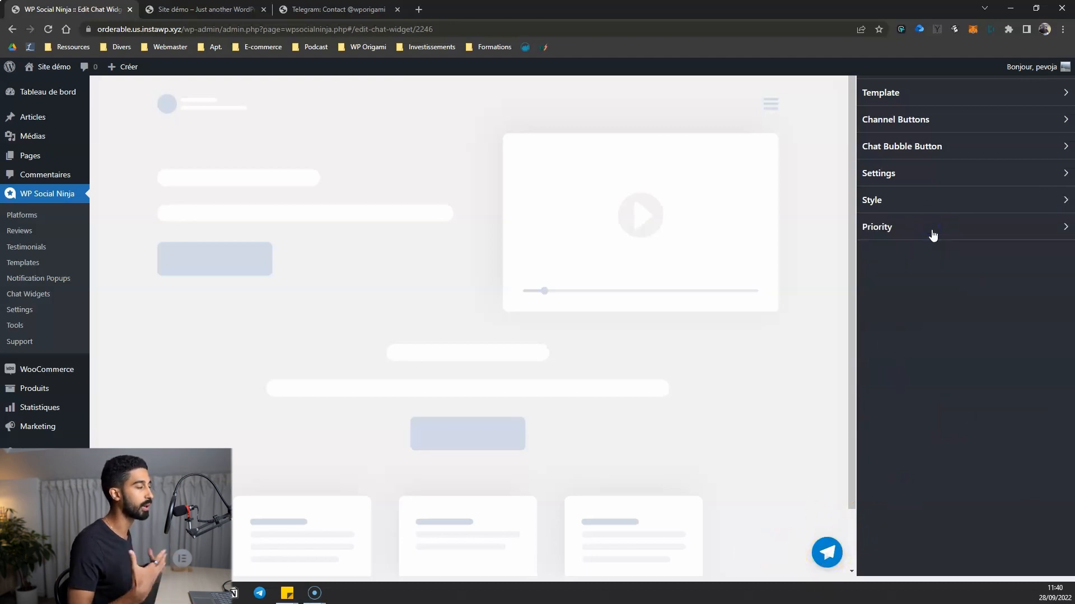
pyautogui.click(932, 232)
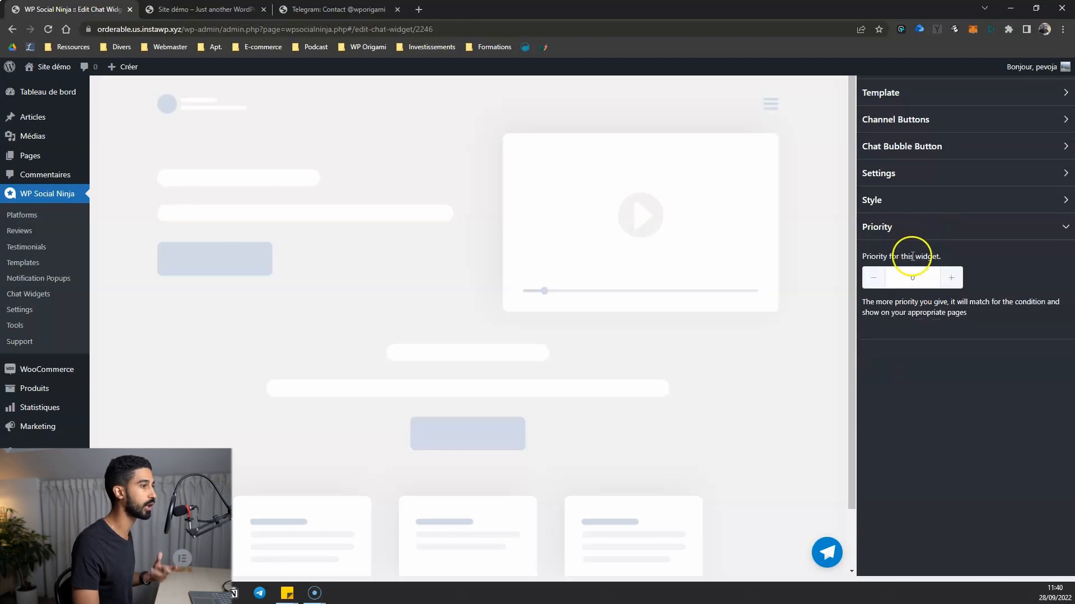
pyautogui.scroll(1, 929, 112)
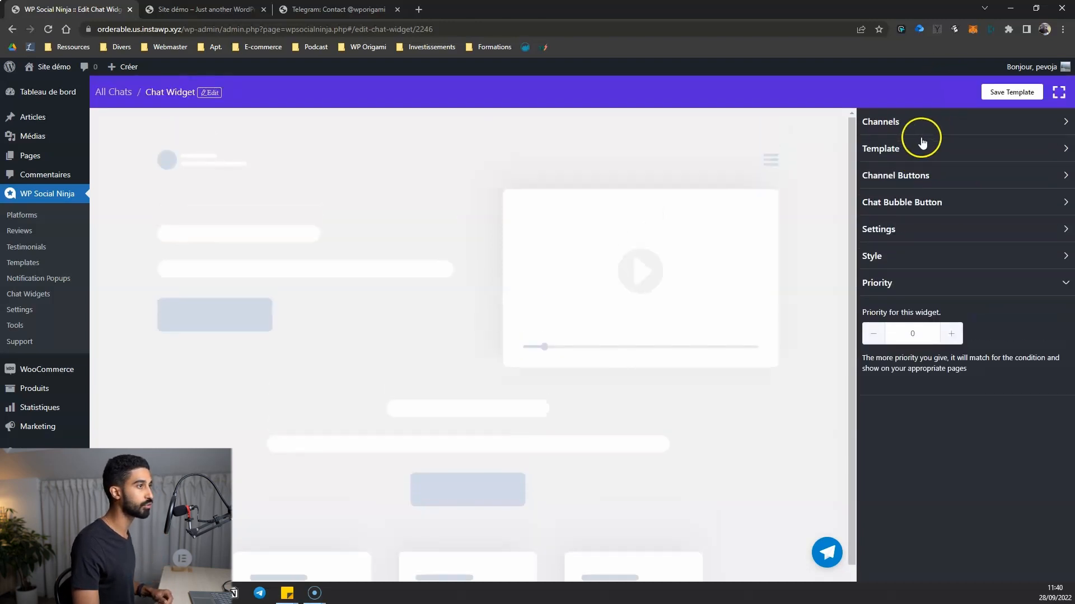
# Save the chat widget template and reload the demo site's front page to check its chat button
pyautogui.click(1016, 93)
pyautogui.click(196, 10)
pyautogui.click(48, 29)
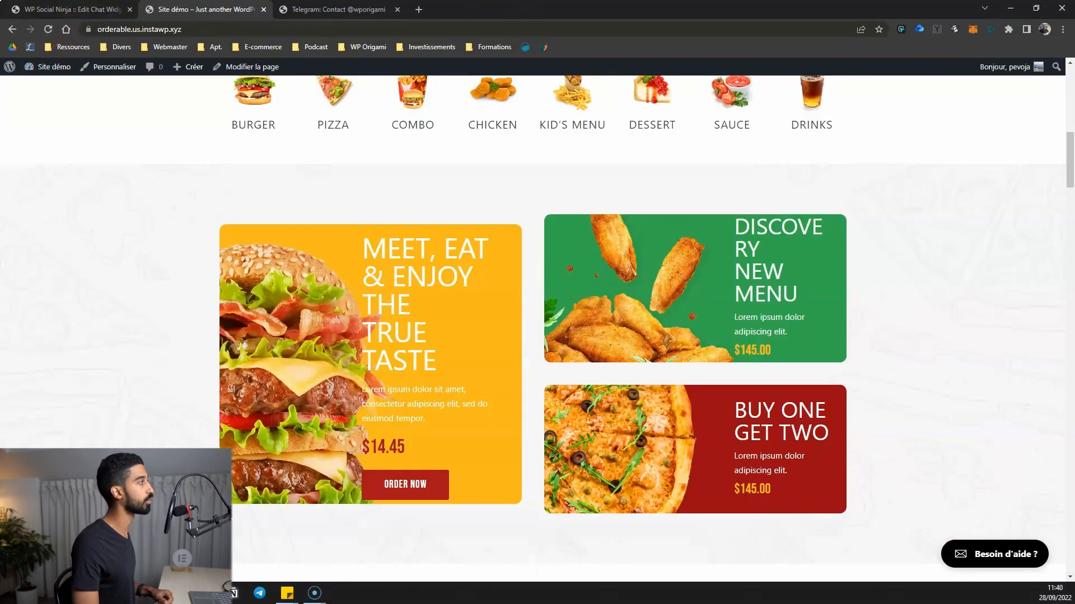
# Return to the list of all chat widgets and deactivate the older widget, ID 2245
pyautogui.hotkey('ctrl', 'shift', 'Tab')
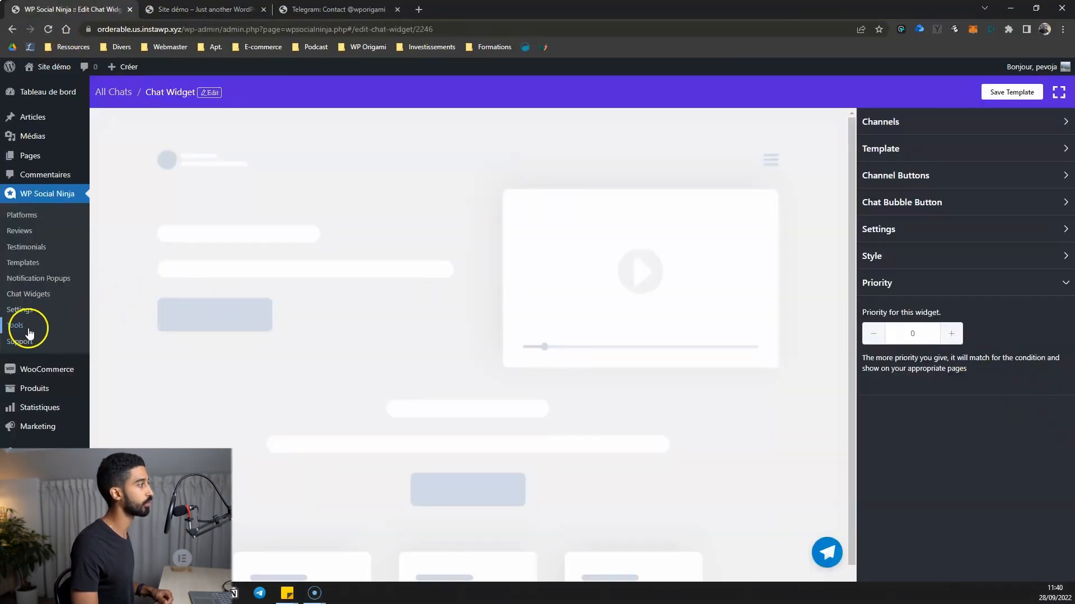
pyautogui.click(27, 293)
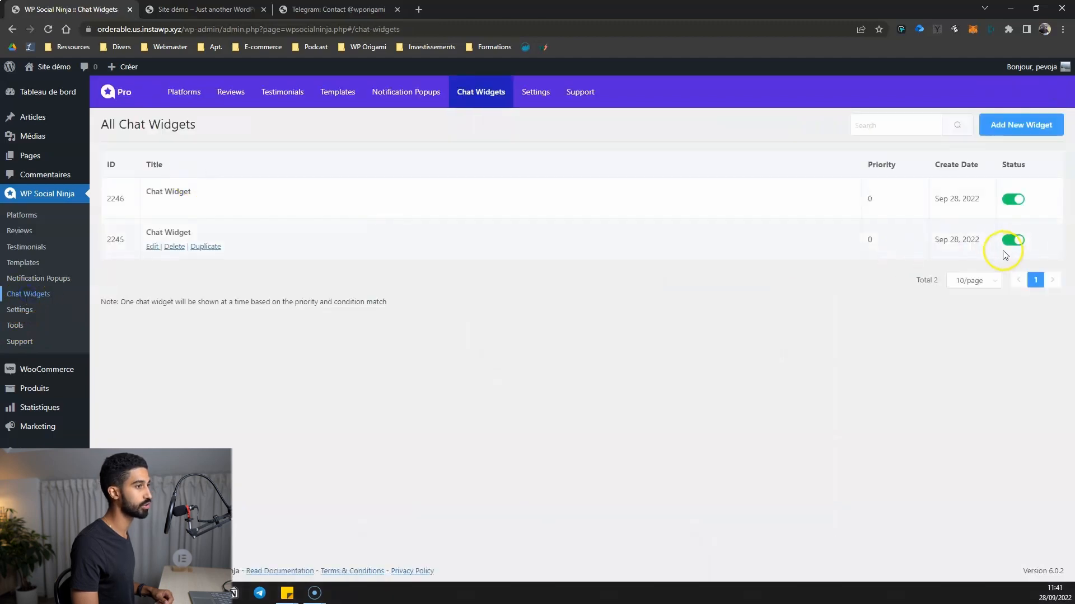
pyautogui.click(1012, 240)
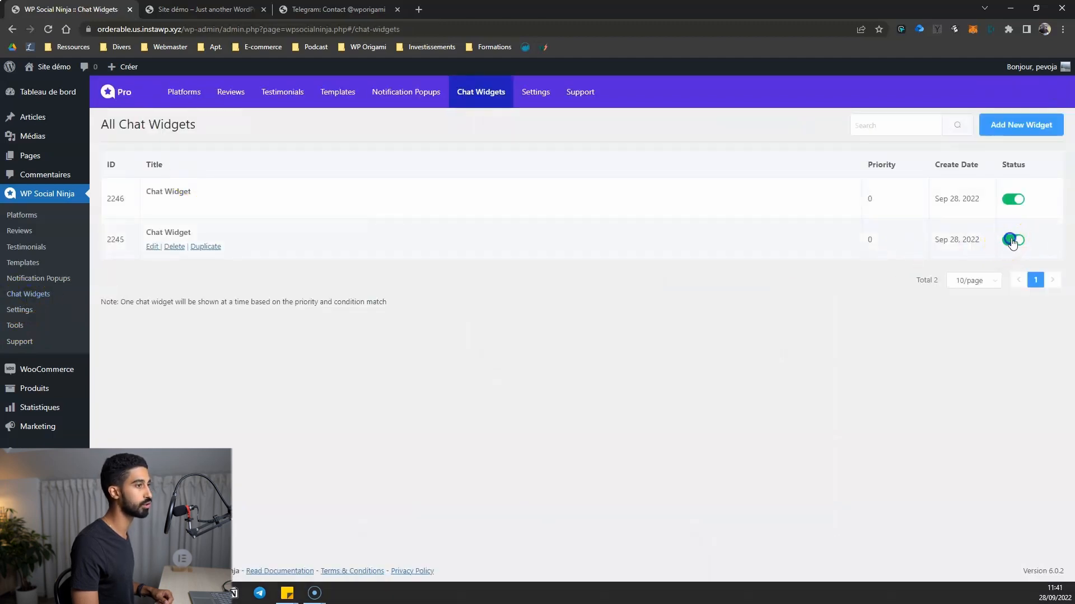
# Reload the demo site, test the Telegram chat bubble, decline opening Telegram Desktop, and return to the site
pyautogui.hotkey('ctrl', 'Tab')
pyautogui.press('F5')
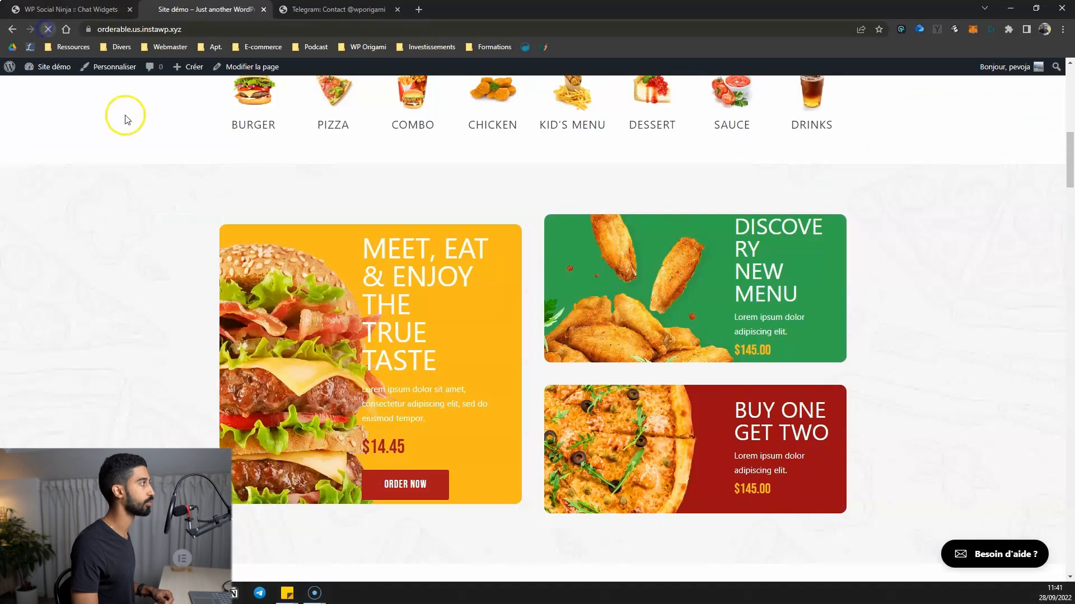
pyautogui.scroll(6, 916, 446)
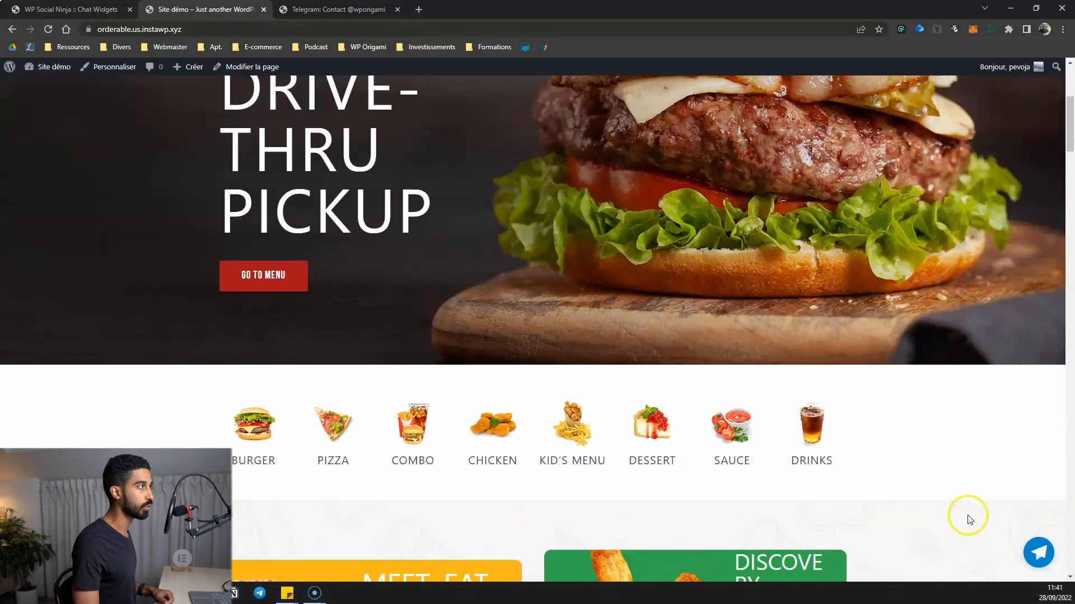
pyautogui.click(1042, 554)
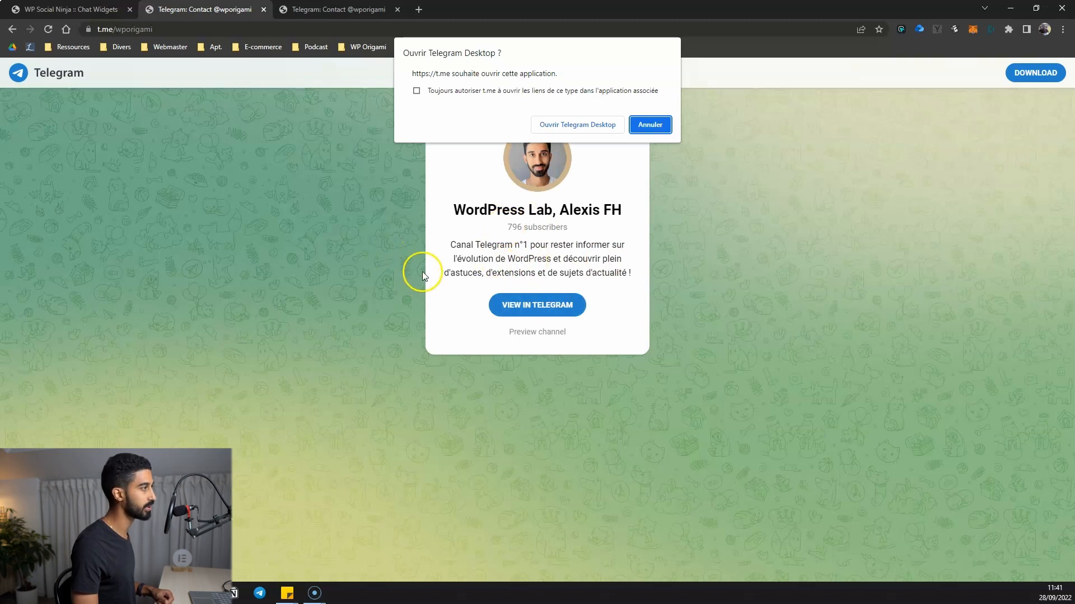
pyautogui.click(648, 121)
pyautogui.hotkey('alt', 'Left')
pyautogui.scroll(-2, 851, 492)
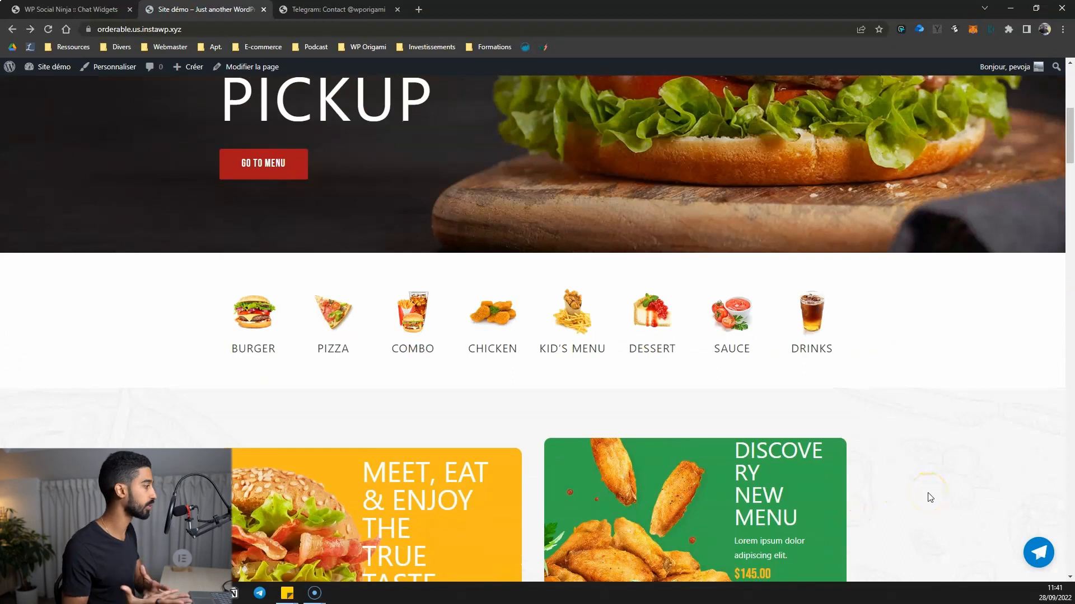
# Reopen chat widget 2246 for editing, enable Chat Open in Popup Window in its settings, and save the template
pyautogui.click(71, 9)
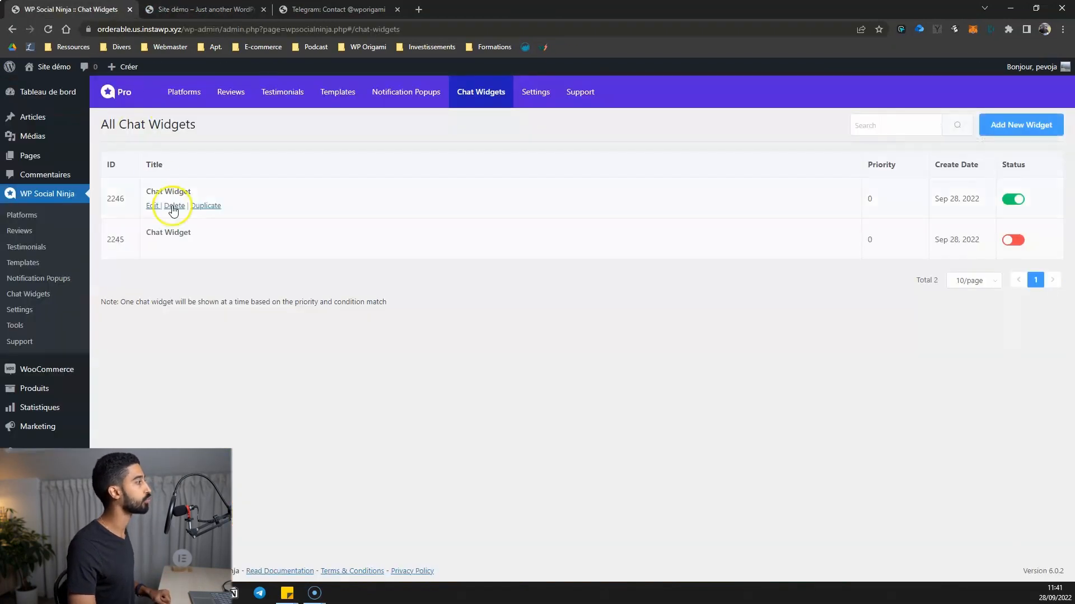
pyautogui.click(153, 205)
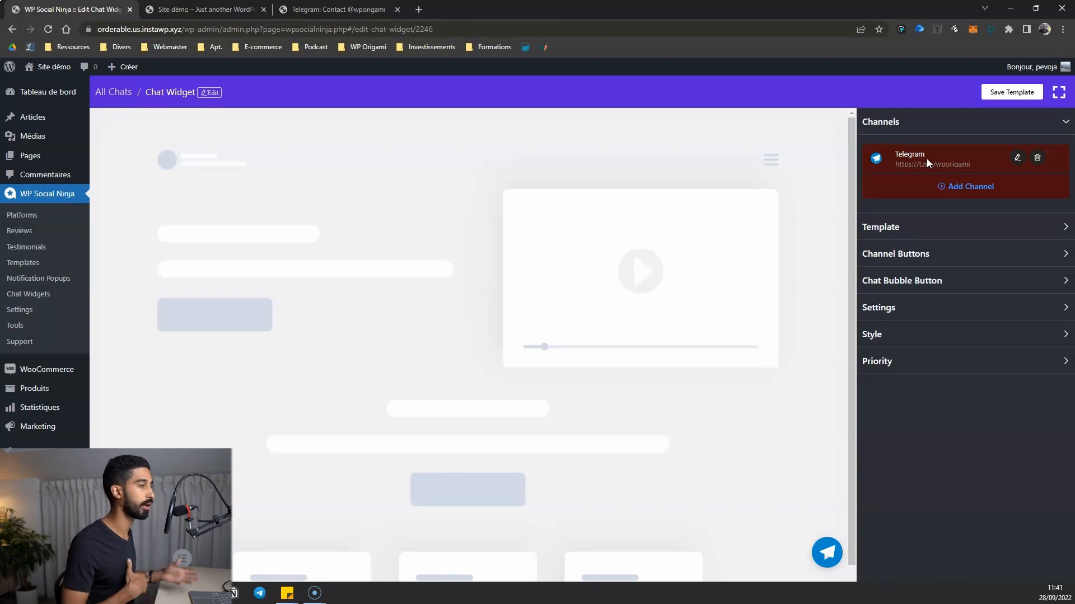
pyautogui.click(923, 309)
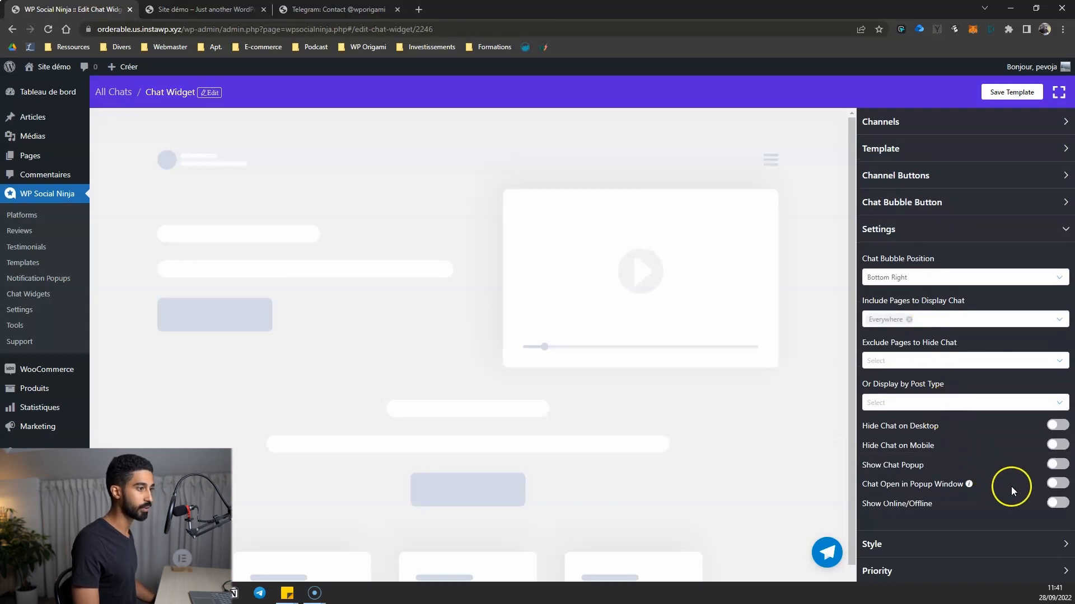
pyautogui.click(1058, 485)
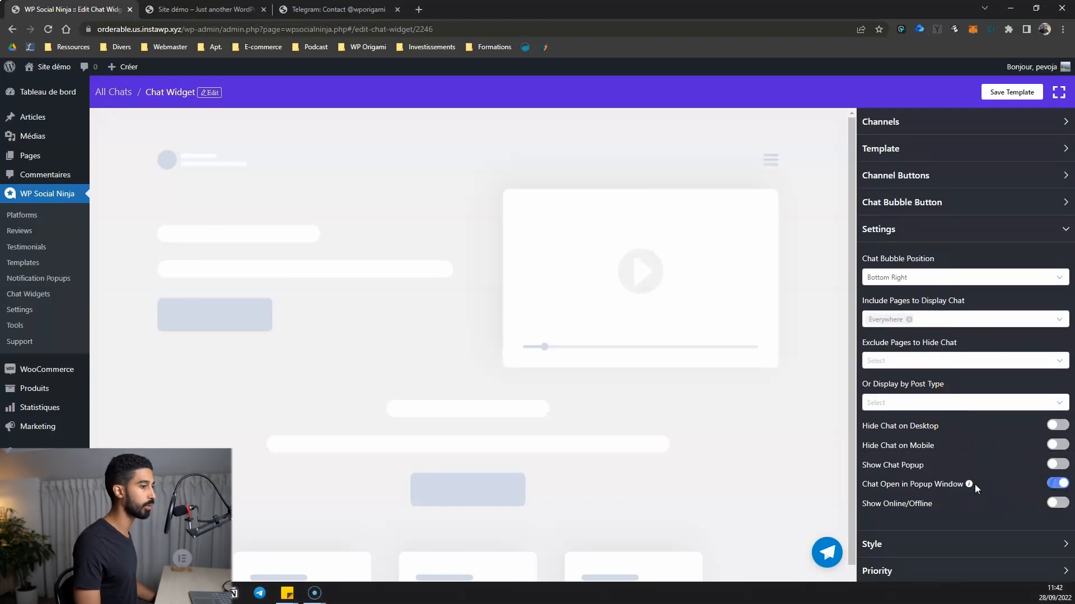
pyautogui.click(997, 96)
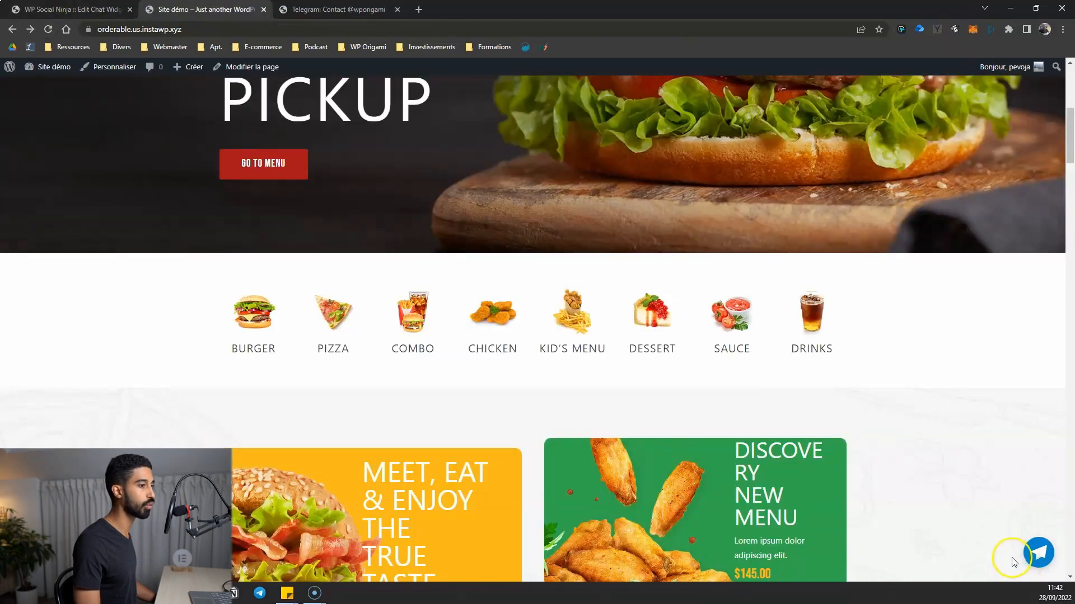
# Test the Telegram bubble on the demo site, decline opening Telegram Desktop, and close the popup window
pyautogui.click(1024, 553)
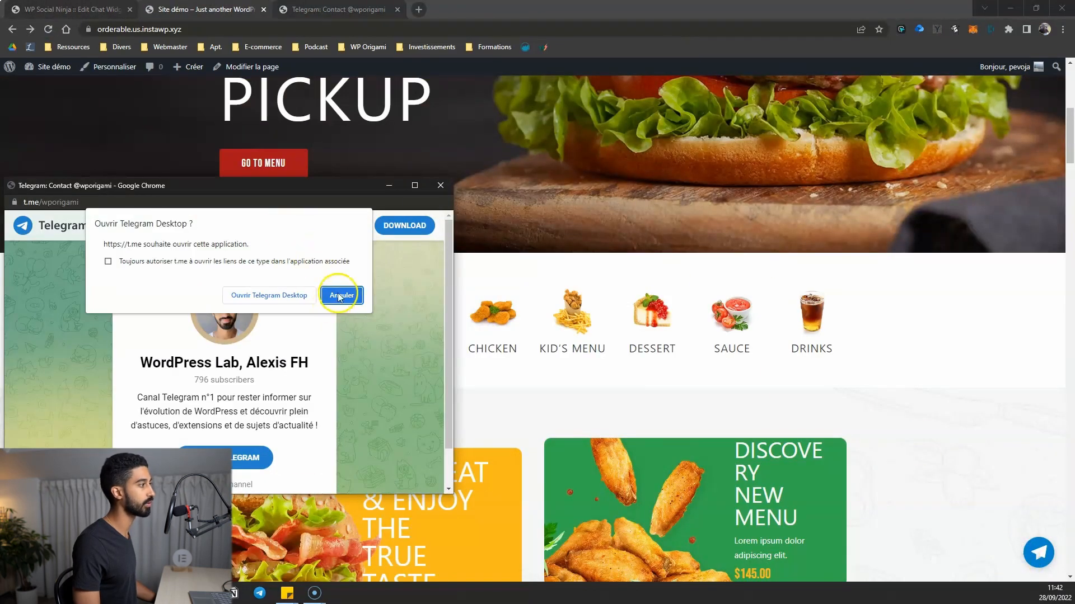
pyautogui.click(338, 293)
pyautogui.click(340, 182)
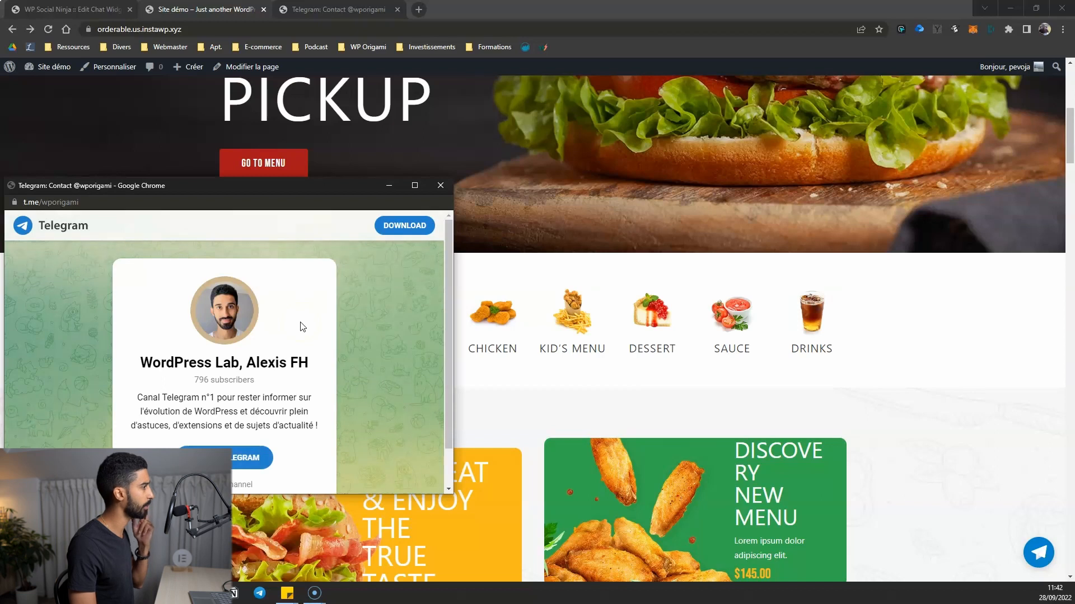
pyautogui.click(441, 186)
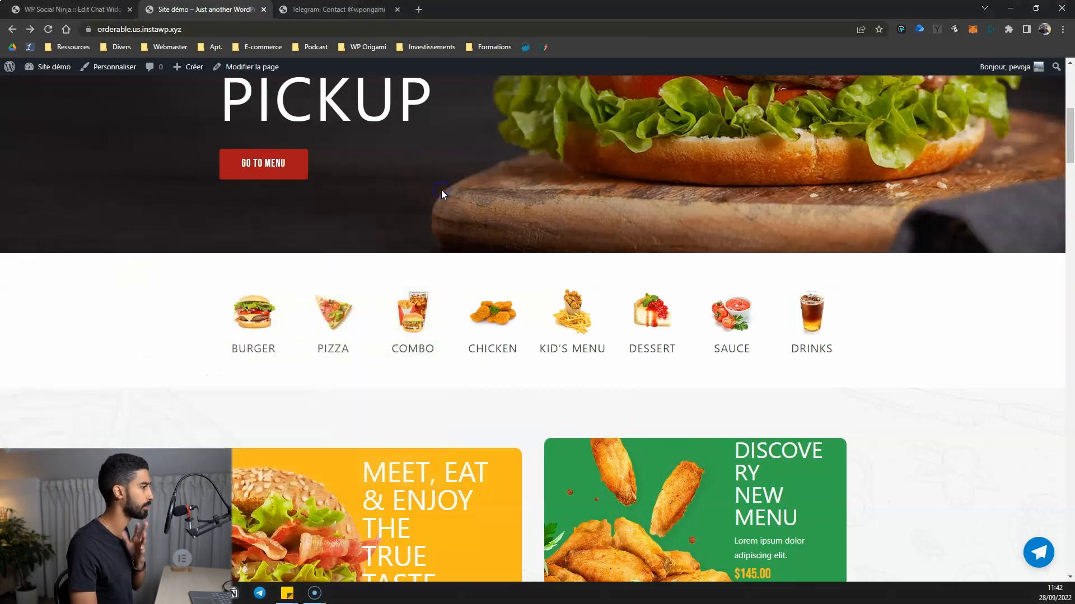
# Back in the widget editor, set the layout type to Chat Box and open the chat bubble in the preview
pyautogui.hotkey('ctrl', 'shift', 'Tab')
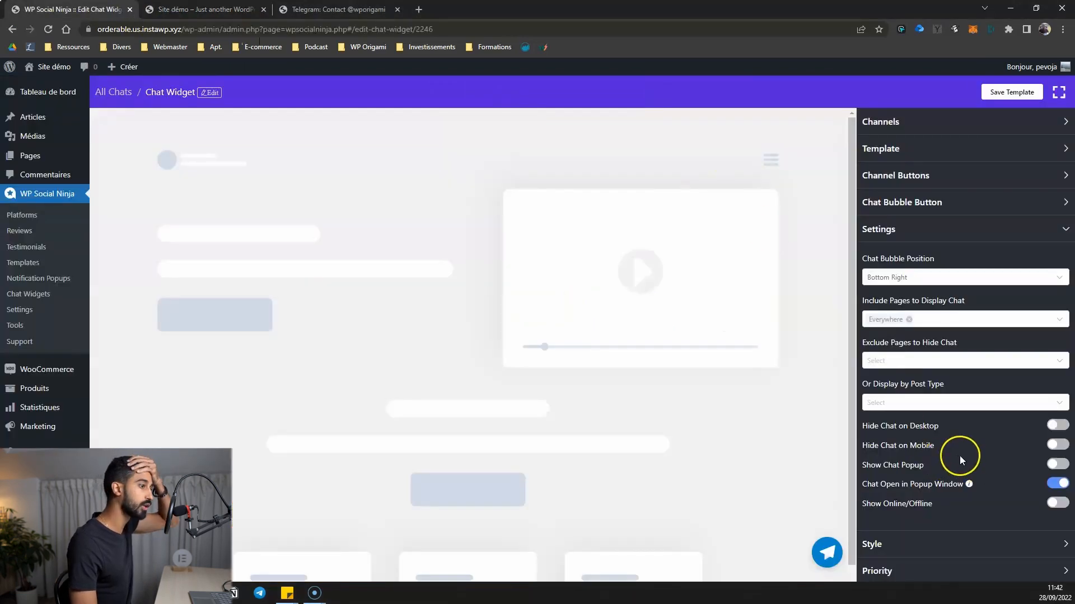
pyautogui.click(961, 240)
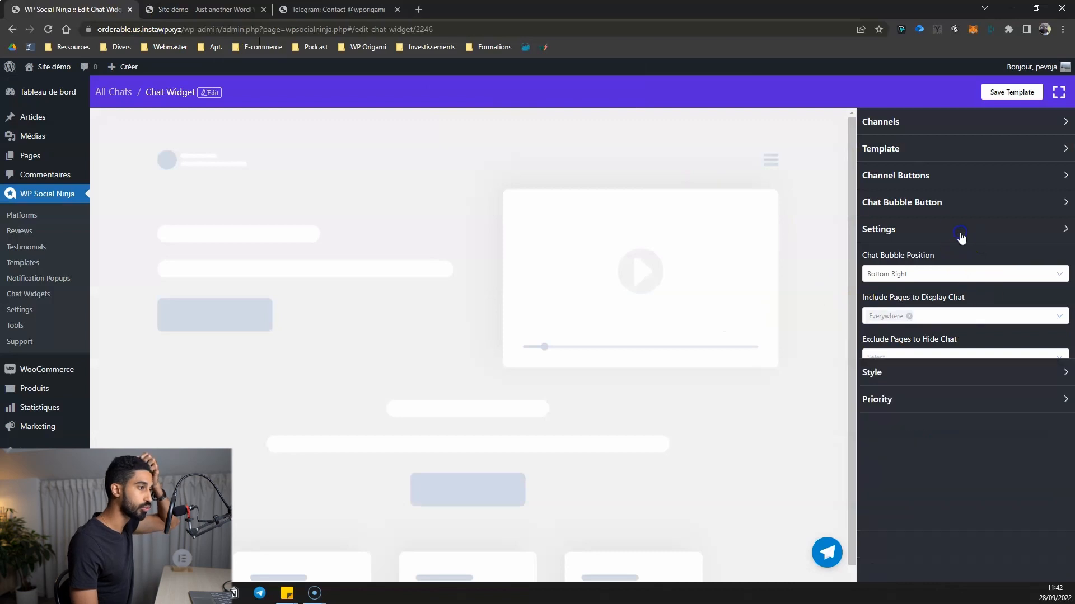
pyautogui.click(917, 150)
pyautogui.click(924, 196)
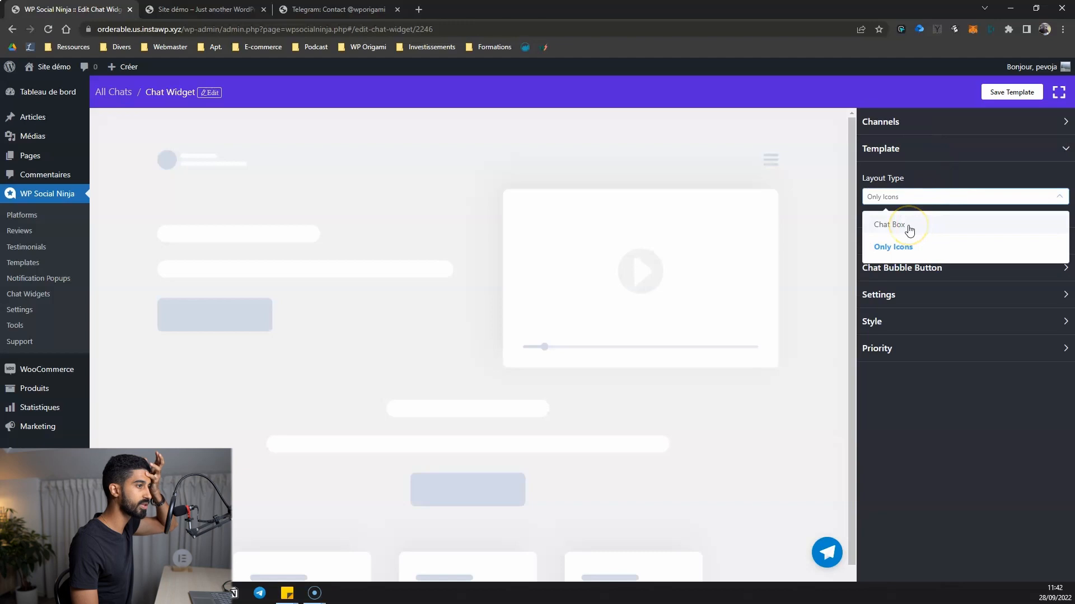
pyautogui.click(908, 225)
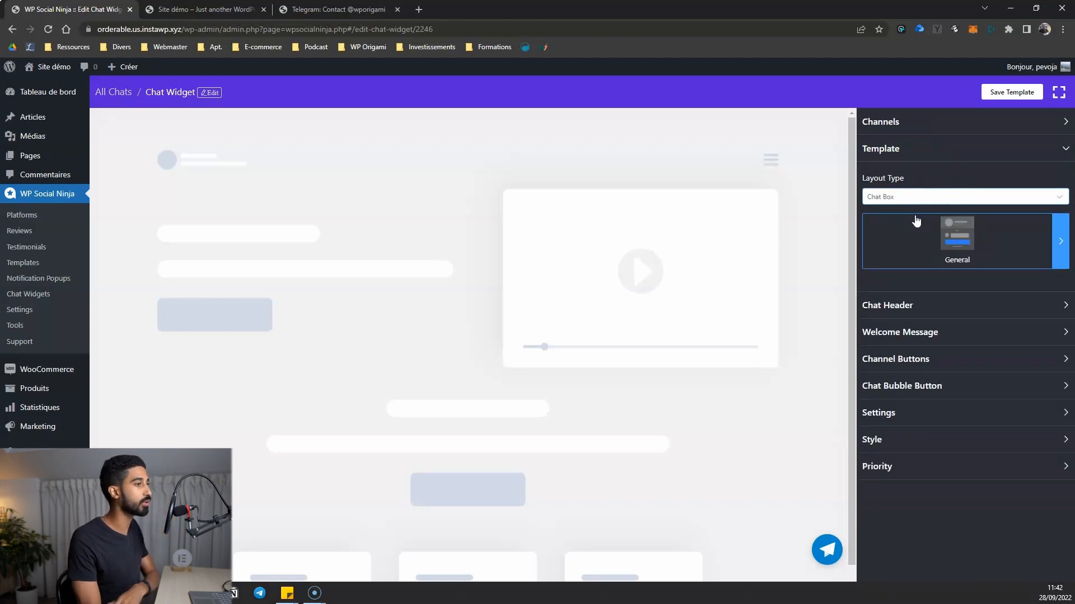
pyautogui.click(827, 555)
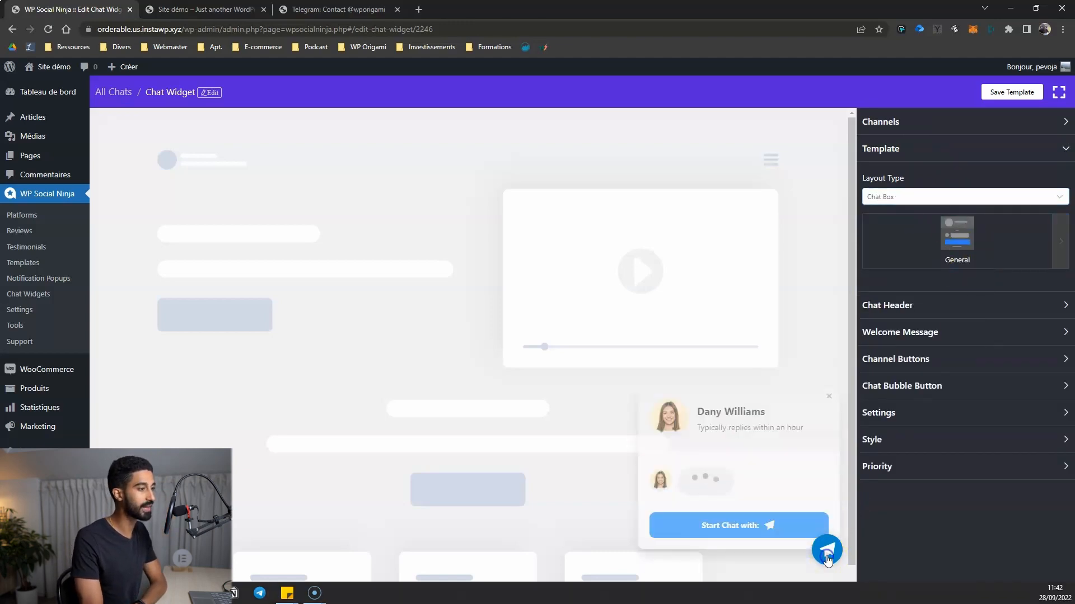
# Compare the General, Support, Feedback and Sale chat box templates in the preview and apply the Support template
pyautogui.click(963, 240)
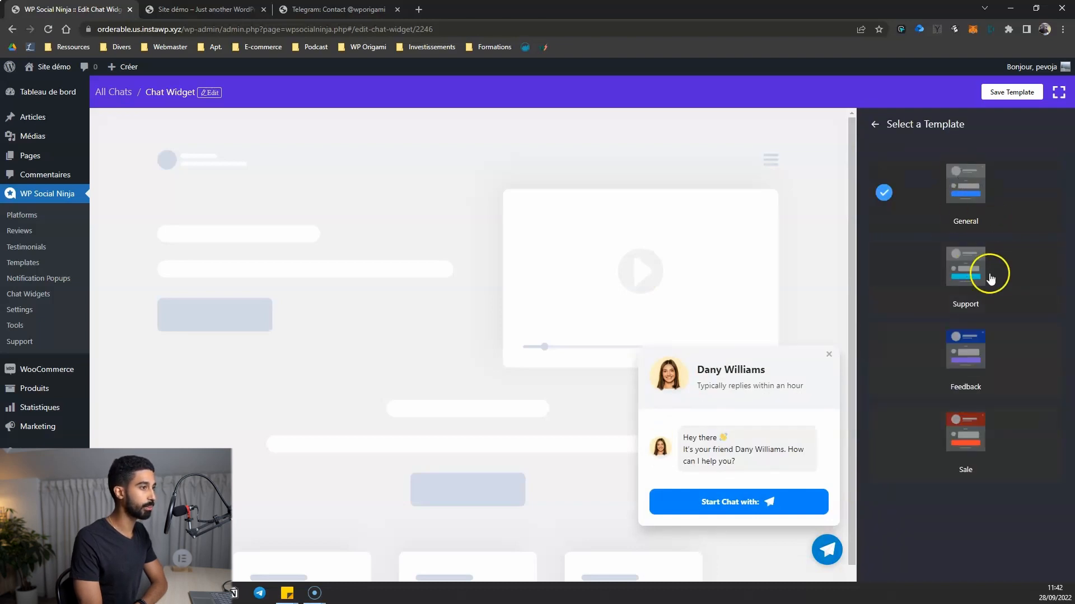
pyautogui.click(989, 278)
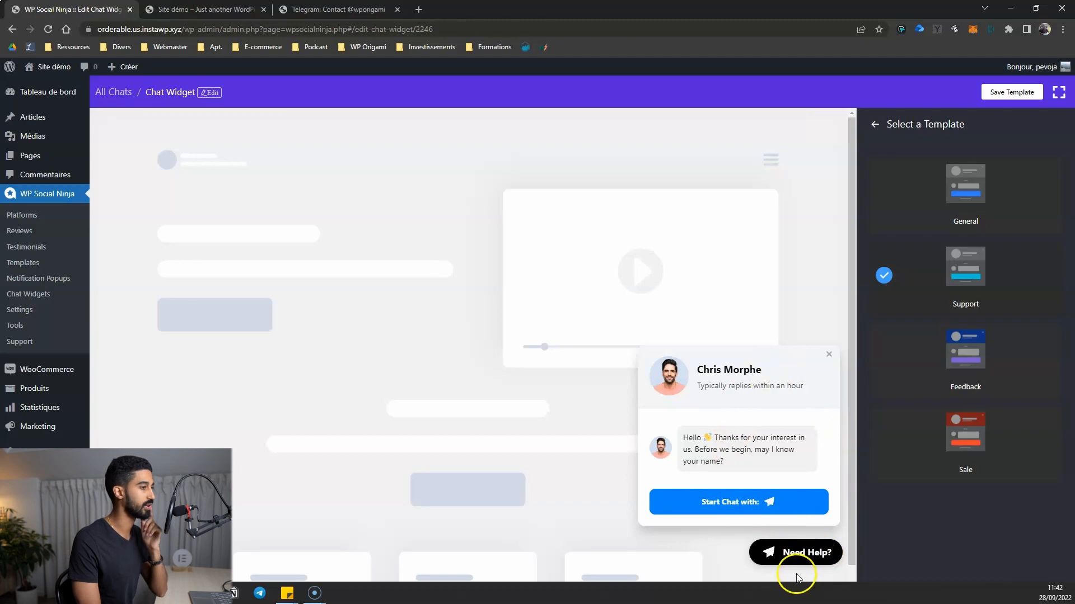
pyautogui.click(895, 352)
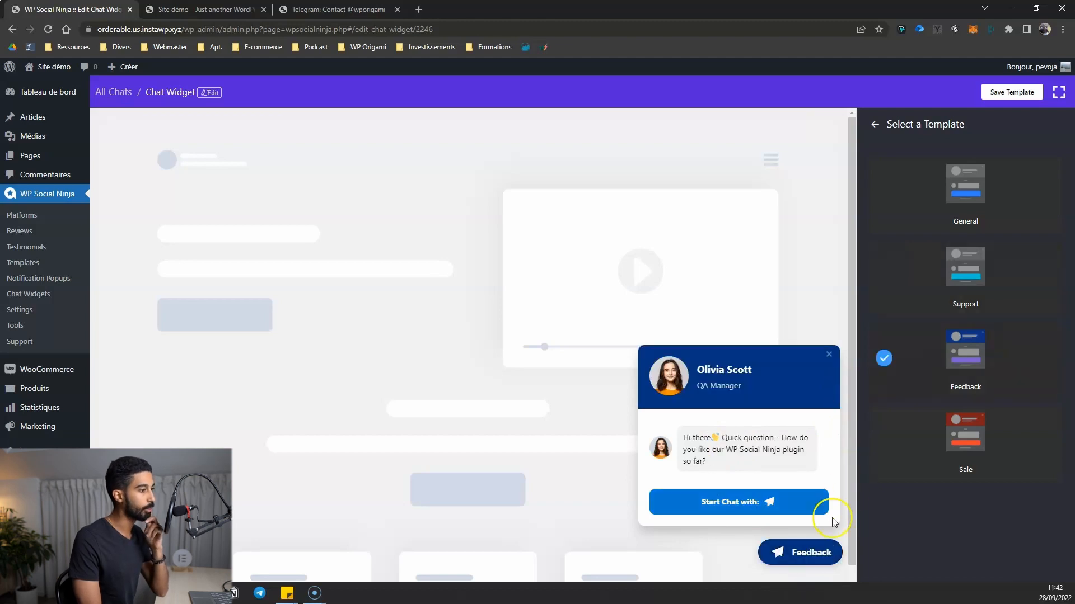
pyautogui.click(1008, 472)
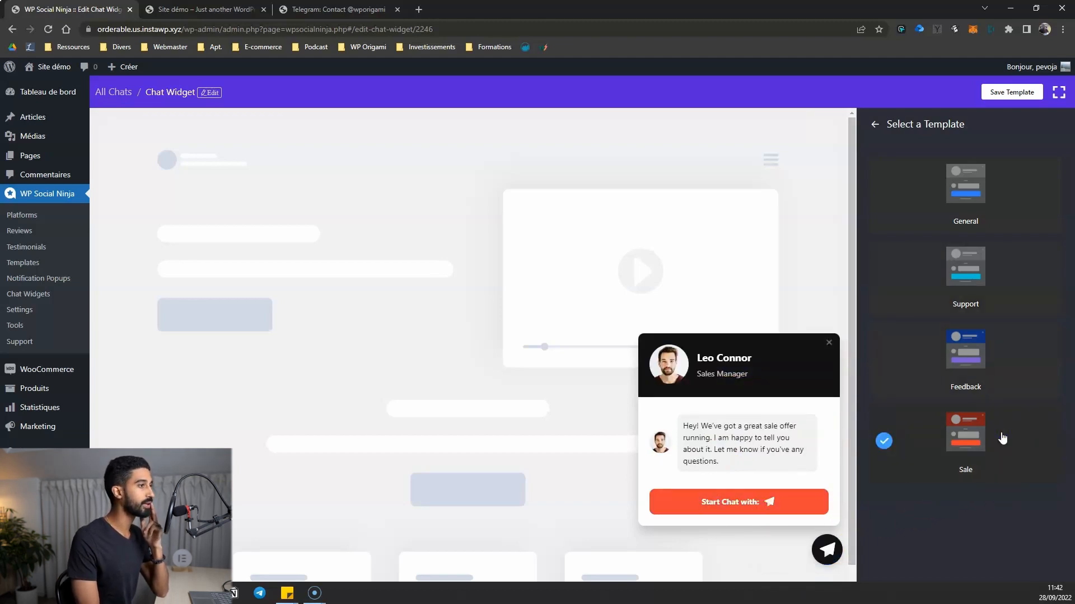
pyautogui.click(938, 347)
pyautogui.click(963, 319)
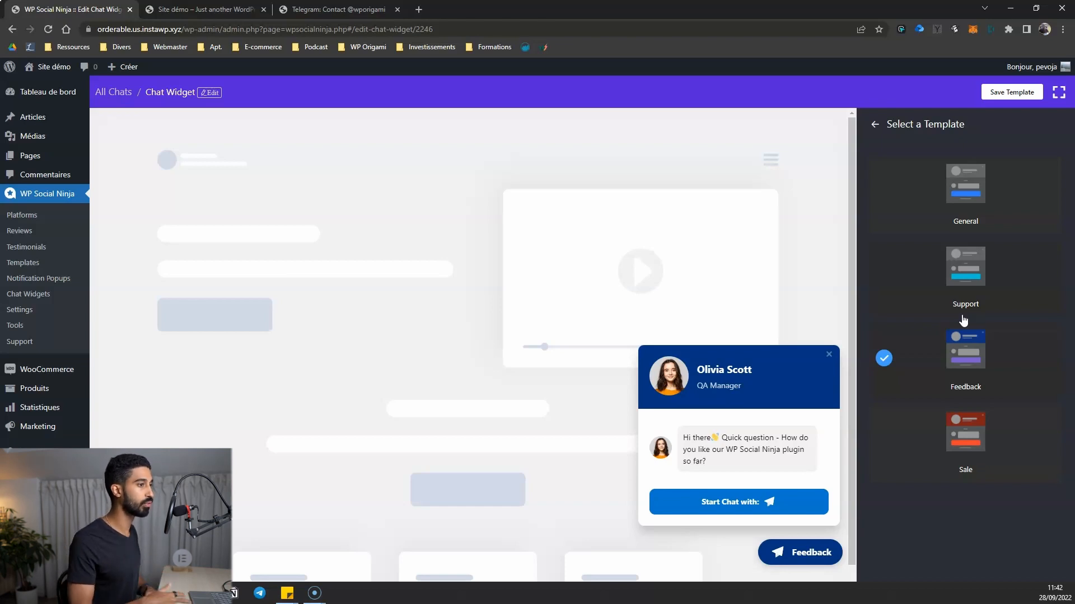
pyautogui.click(946, 319)
pyautogui.click(959, 190)
pyautogui.click(950, 255)
pyautogui.click(944, 348)
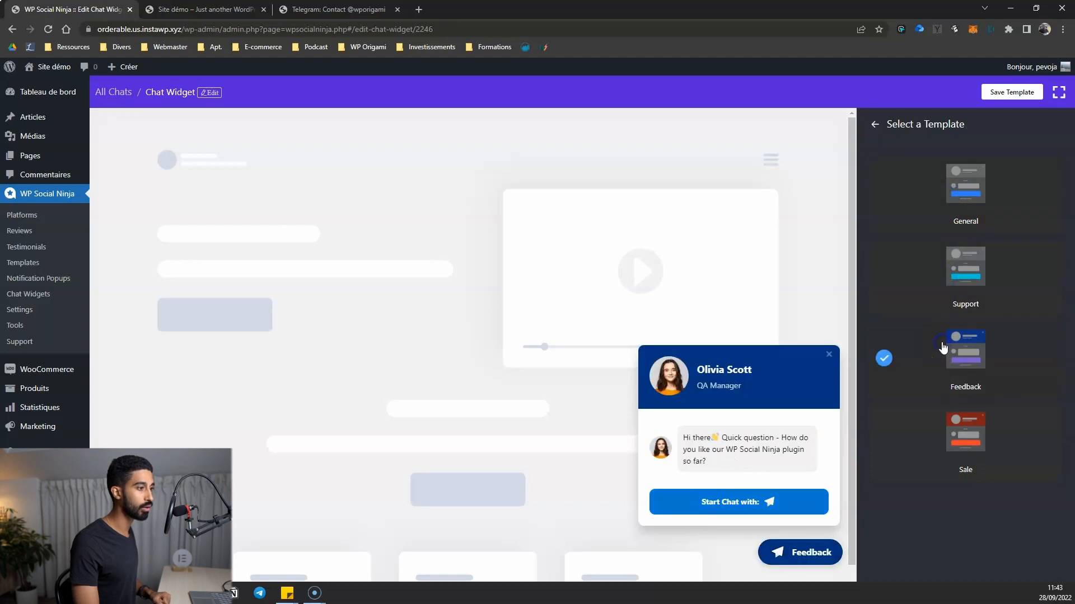
pyautogui.click(941, 269)
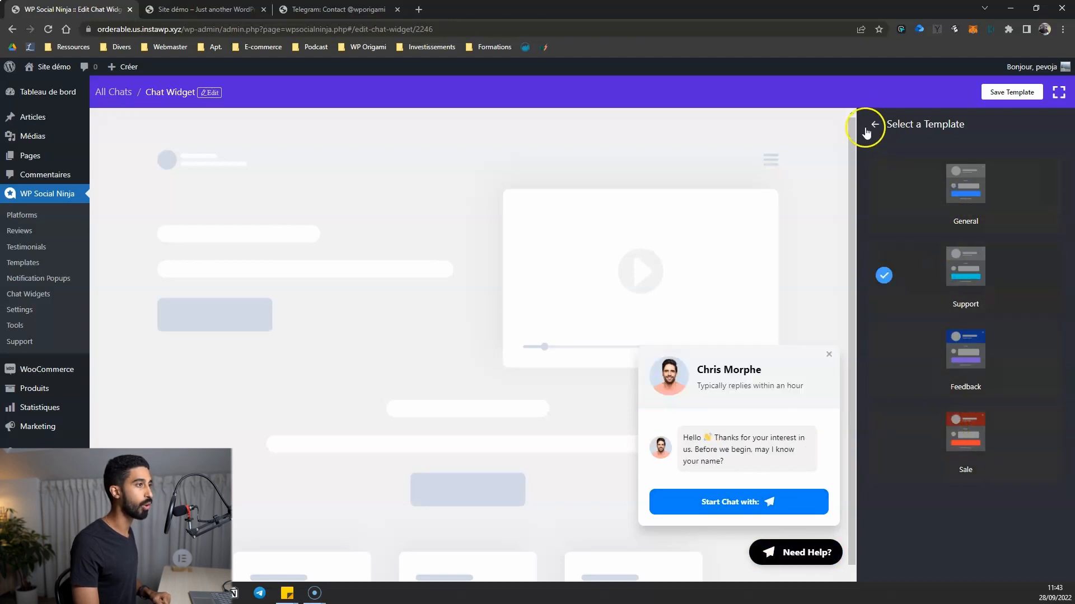
pyautogui.click(874, 125)
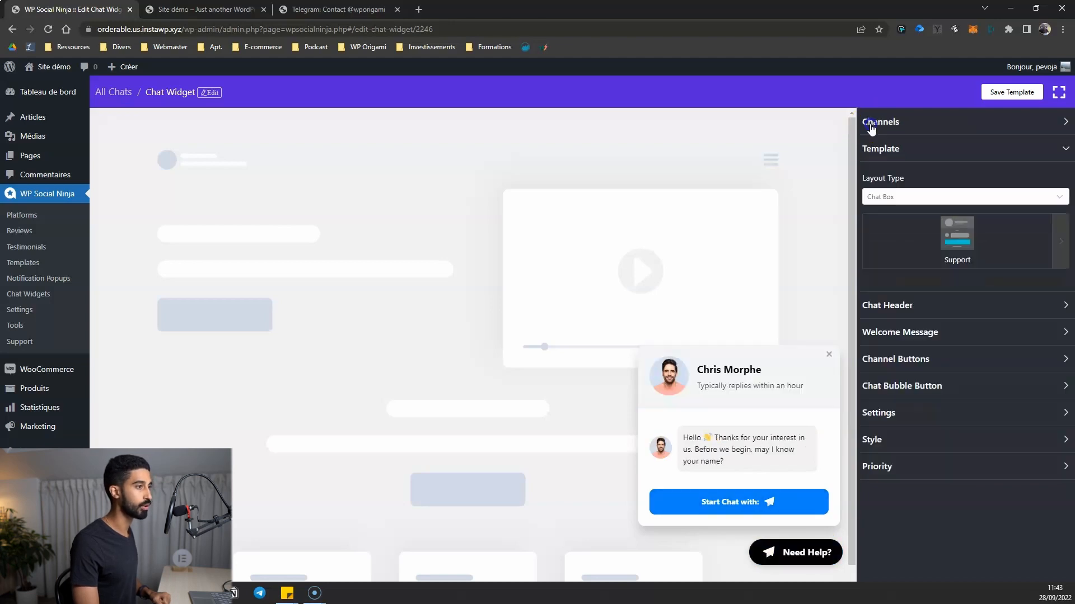
# In the chat header, replace the profile name with the site owner's name and set the caption to "Répond en moins d'1h"
pyautogui.click(909, 306)
pyautogui.moveTo(911, 223); pyautogui.dragTo(871, 238)
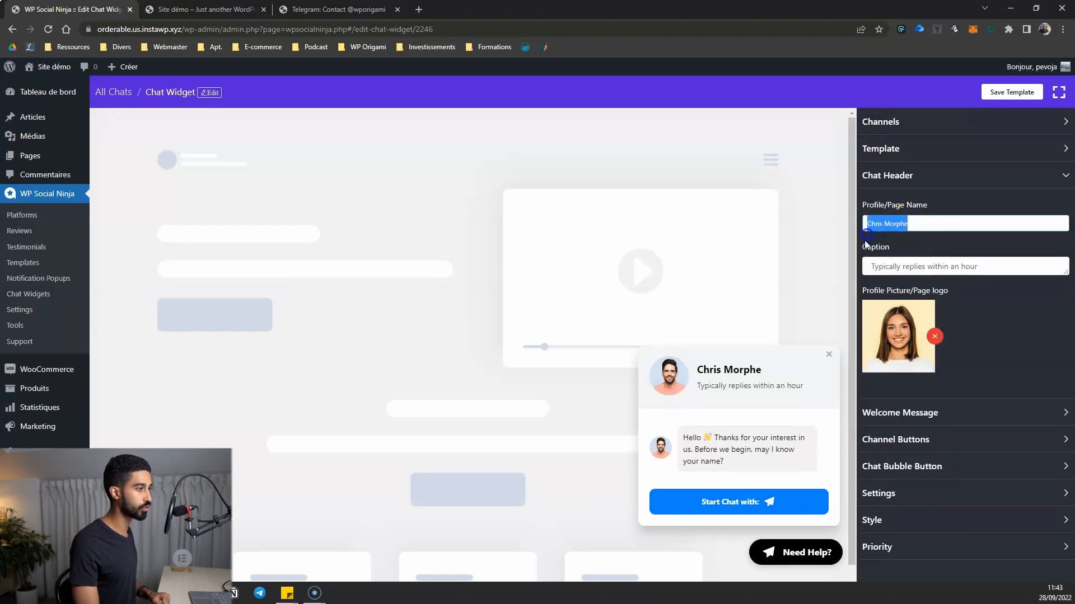
pyautogui.write('Alexis FH')
pyautogui.tripleClick(946, 266)
pyautogui.write("Répond en moins d'1h")
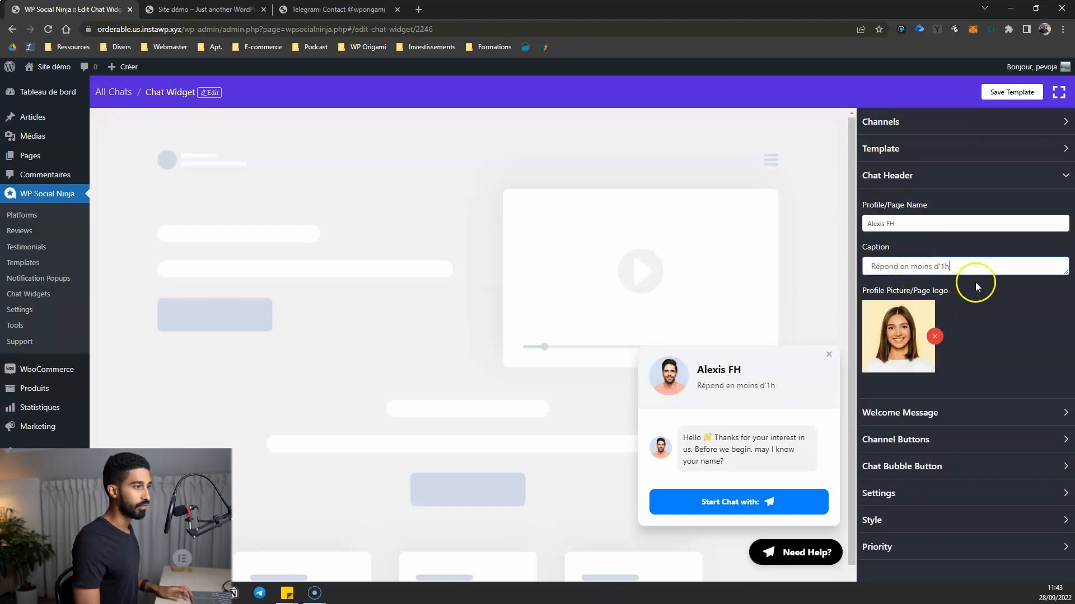
pyautogui.moveTo(897, 342)
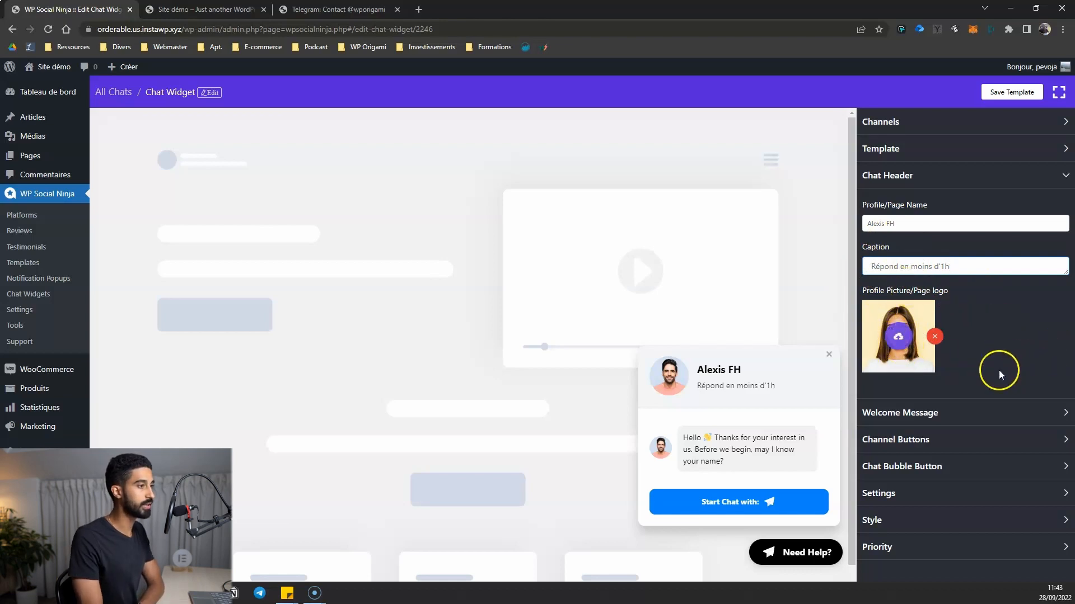
# Examine the greeting message in the welcome message editor without changing it, and open the Channel Buttons options
pyautogui.click(918, 412)
pyautogui.moveTo(1039, 342); pyautogui.dragTo(856, 307)
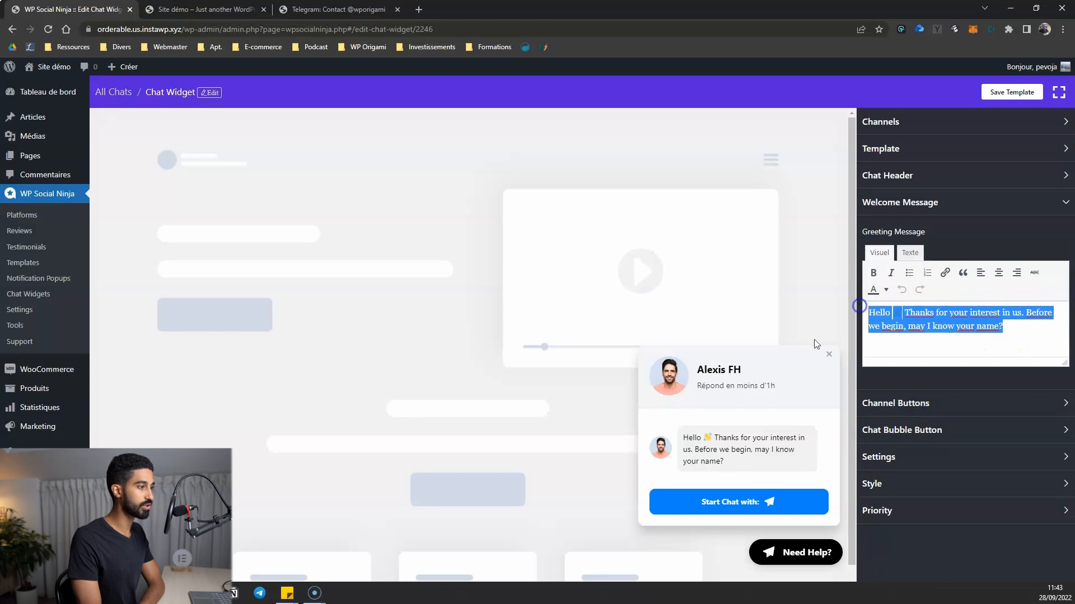
pyautogui.click(1023, 331)
pyautogui.click(905, 353)
pyautogui.scroll(-1, 904, 356)
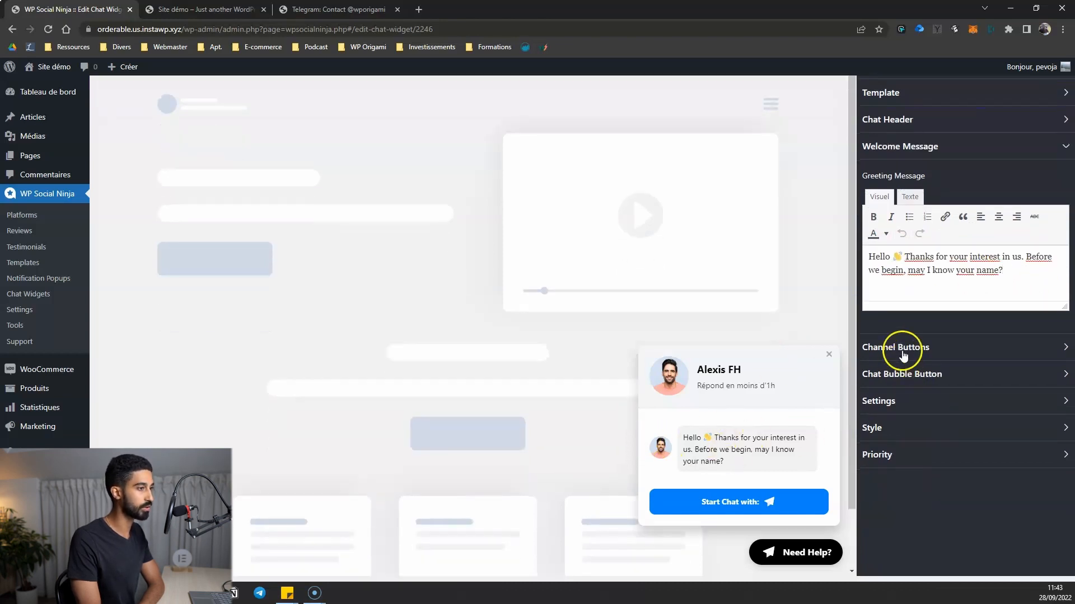
pyautogui.click(903, 353)
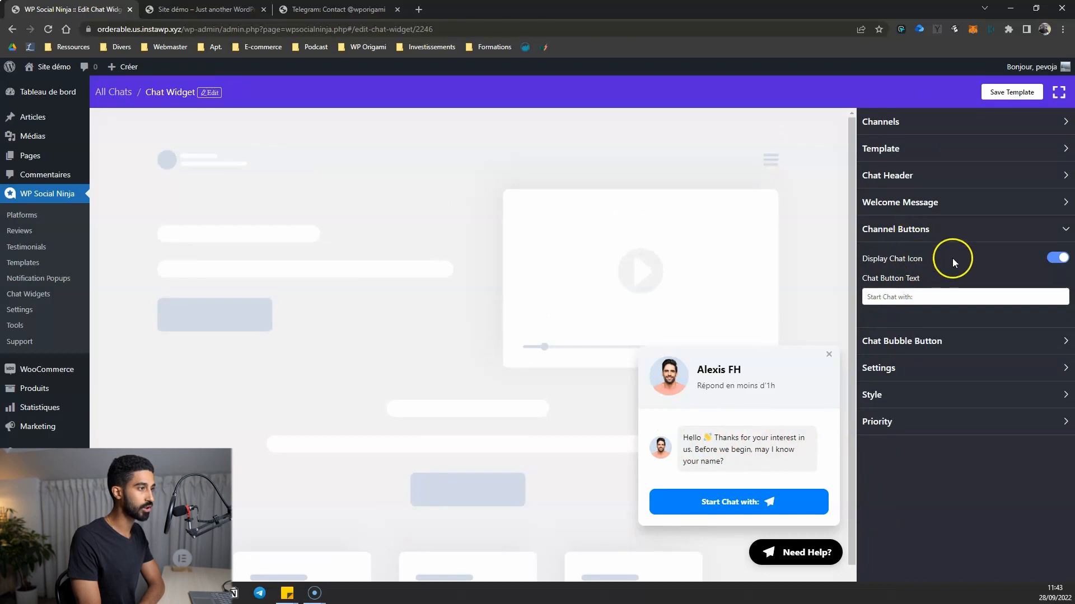
# Preview the channel button without its chat icon, restore the icon, and examine the chat button text without changing it
pyautogui.click(1058, 258)
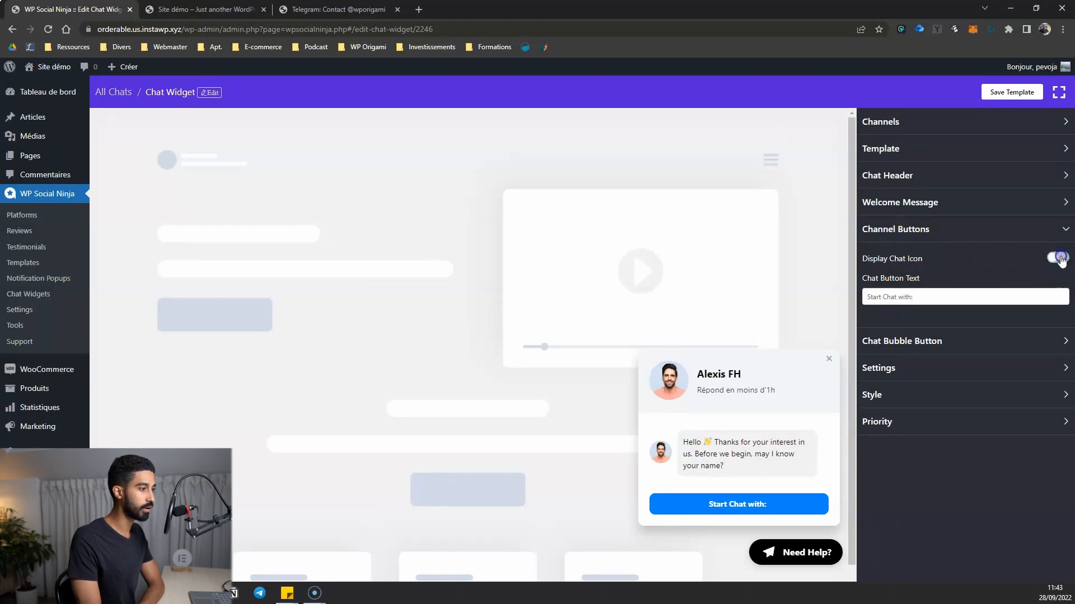
pyautogui.click(1059, 259)
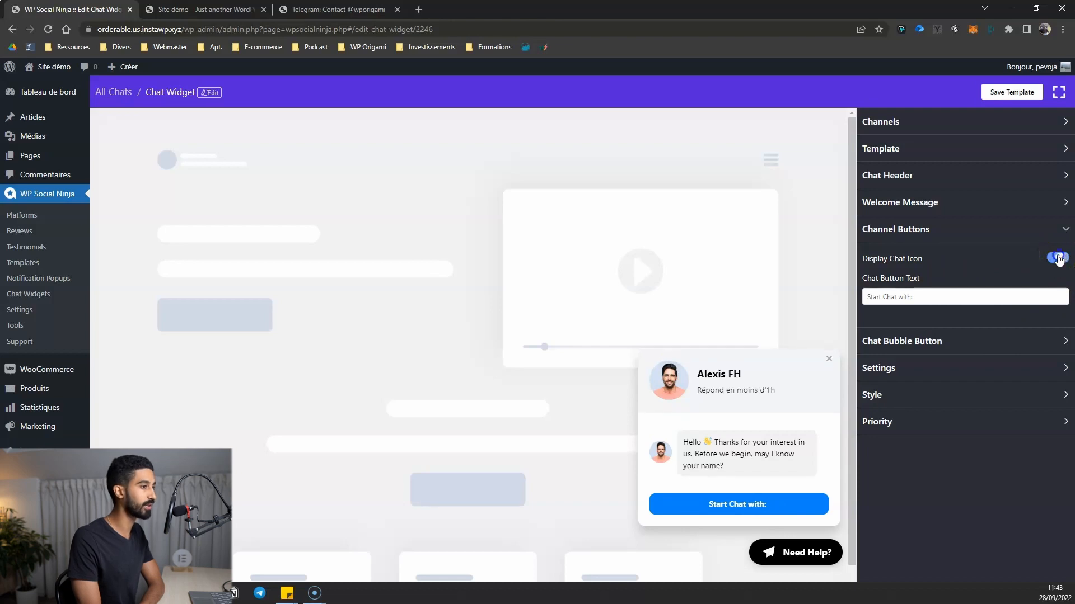
pyautogui.moveTo(951, 297); pyautogui.dragTo(902, 279)
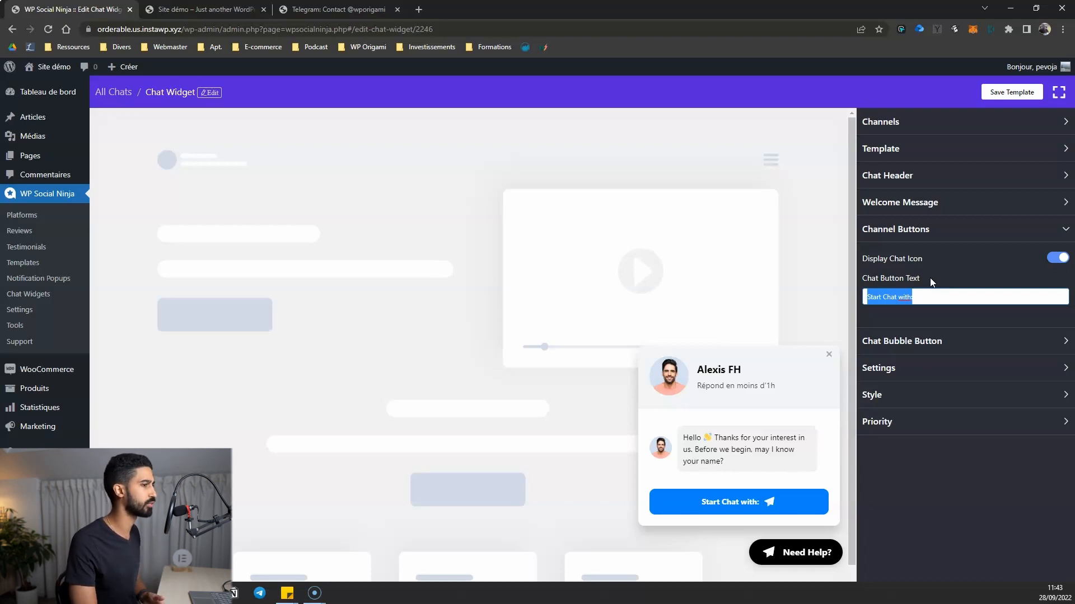
pyautogui.click(931, 280)
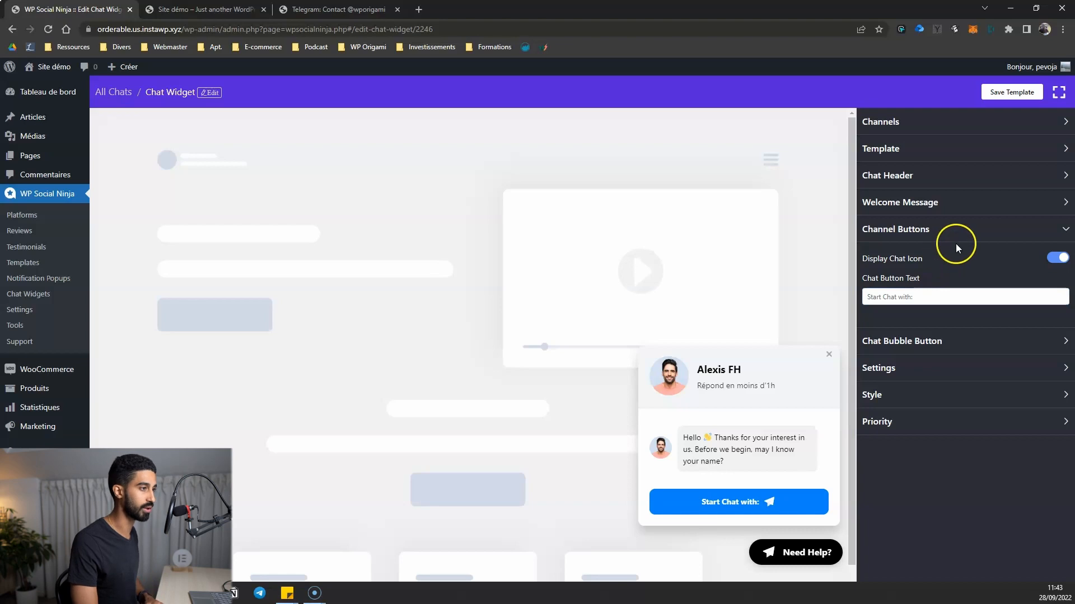
# Set the chat bubble text to "Besoin d'aide ?" and open the chat's display settings
pyautogui.click(906, 341)
pyautogui.moveTo(902, 304); pyautogui.dragTo(866, 305)
pyautogui.write("Besoin d'aide ?")
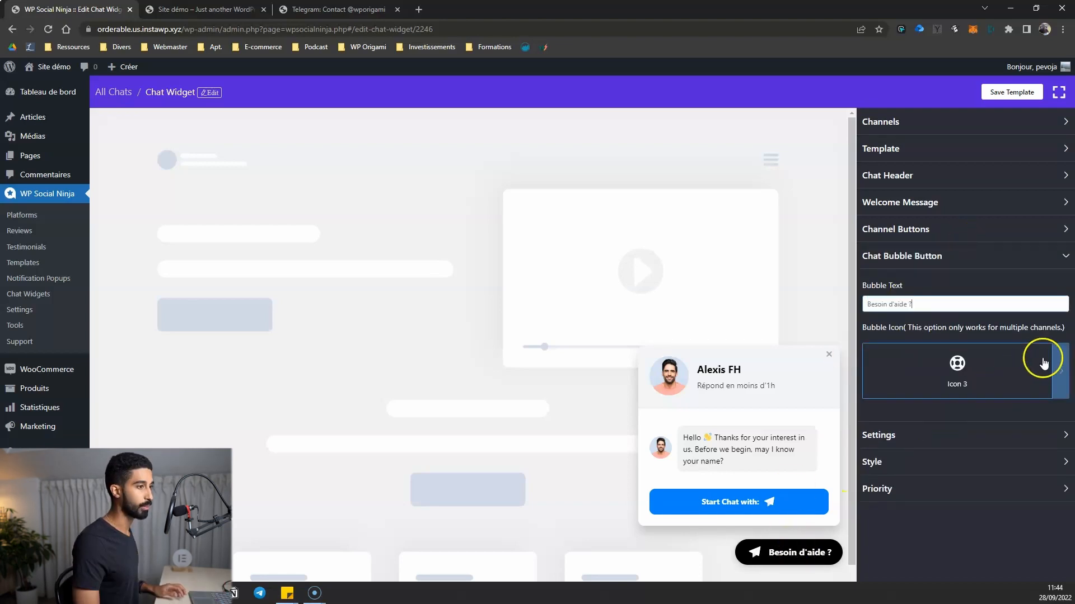
pyautogui.scroll(-1, 907, 347)
pyautogui.click(890, 376)
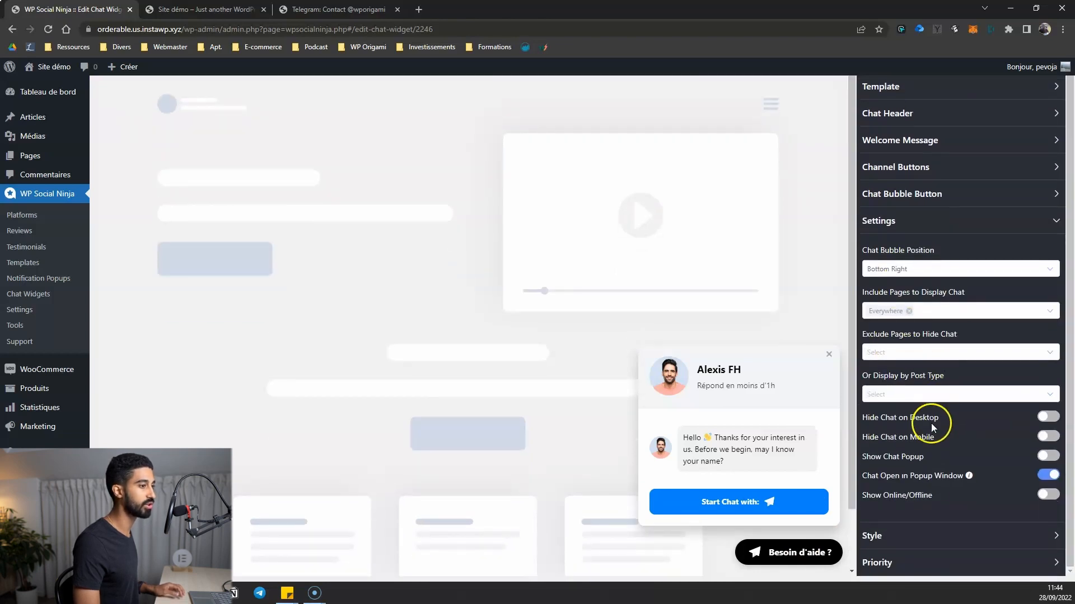
# Set the bubble button background color to blue (#0797E3) and save the widget template
pyautogui.click(873, 536)
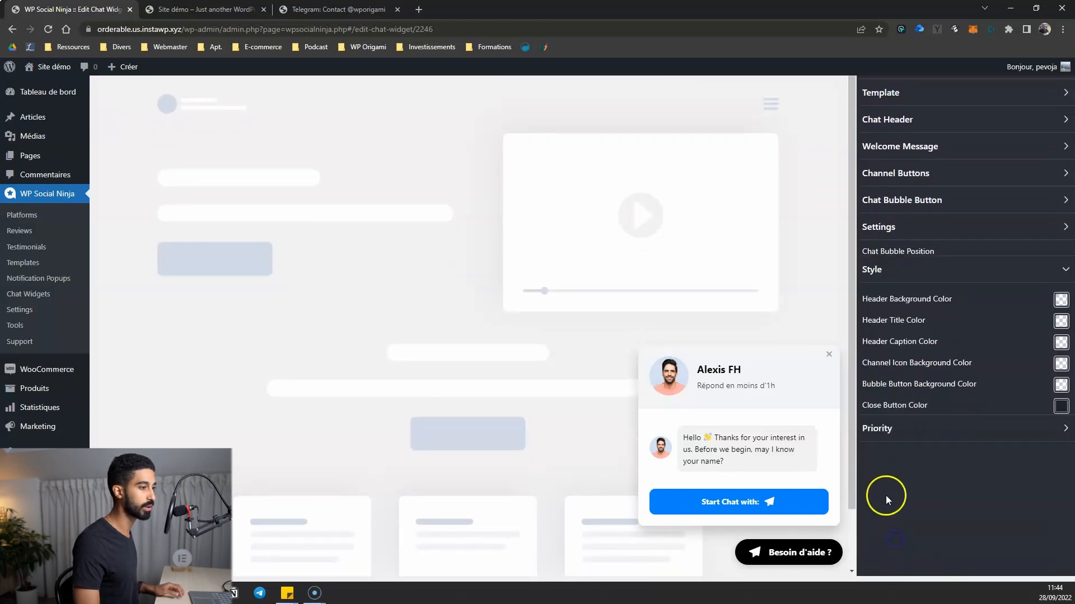
pyautogui.click(1062, 370)
pyautogui.moveTo(1026, 395)
pyautogui.mouseDown()
pyautogui.moveTo(1039, 411)
pyautogui.moveTo(1055, 398)
pyautogui.mouseUp()
pyautogui.click(1064, 444)
pyautogui.click(1037, 423)
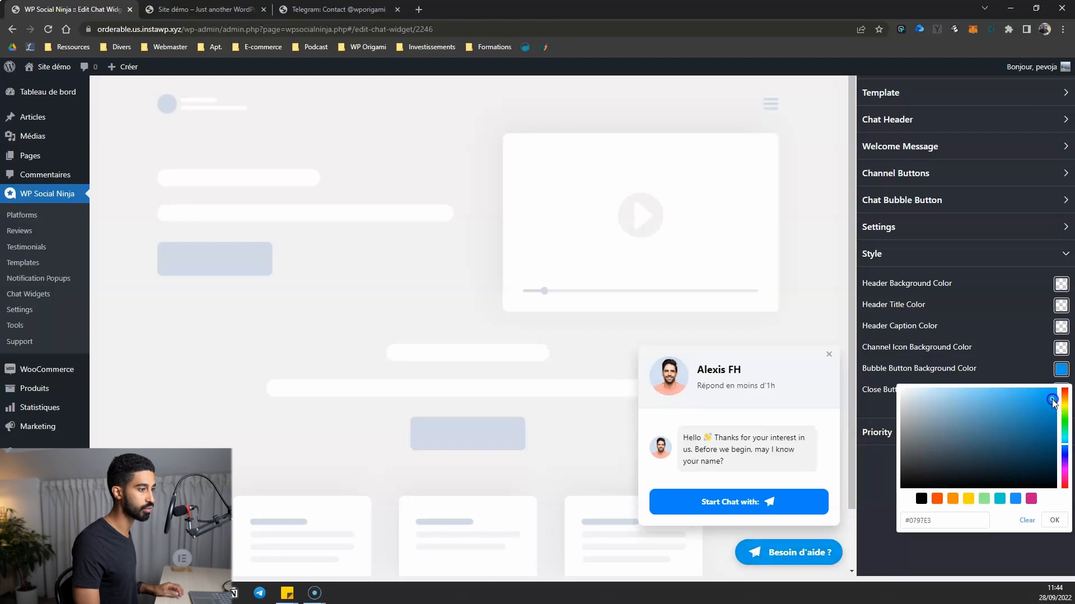
pyautogui.click(1017, 354)
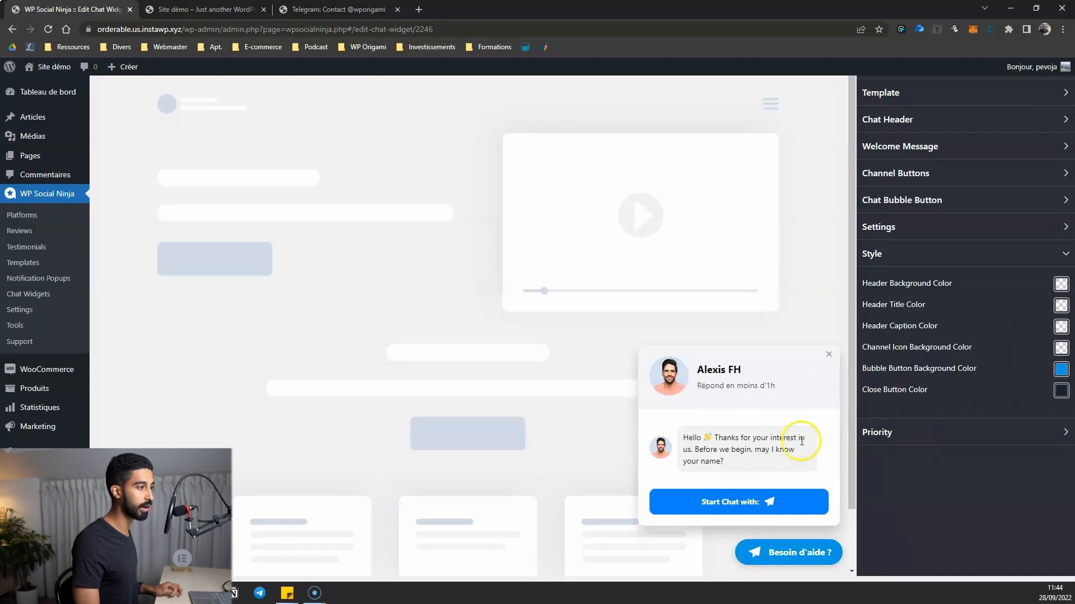
pyautogui.scroll(1, 799, 439)
pyautogui.scroll(-1, 744, 423)
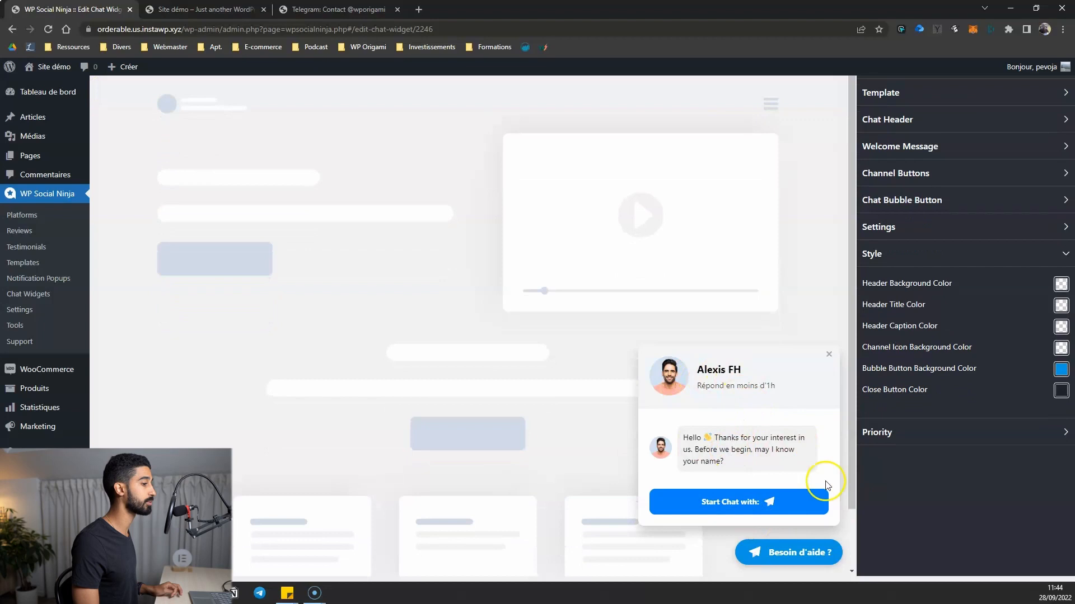
pyautogui.scroll(1, 951, 504)
pyautogui.click(1009, 94)
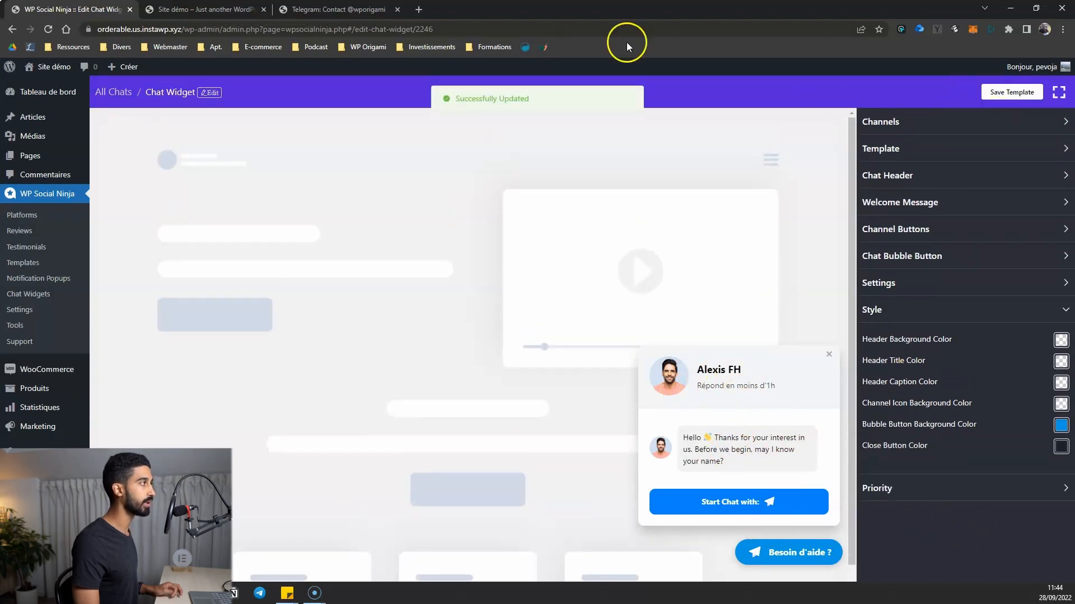
# Switch to the demo site, reload it, and open the chat bubble to check the customized chat box
pyautogui.hotkey('ctrl', 'Tab')
pyautogui.press('F5')
pyautogui.click(983, 553)
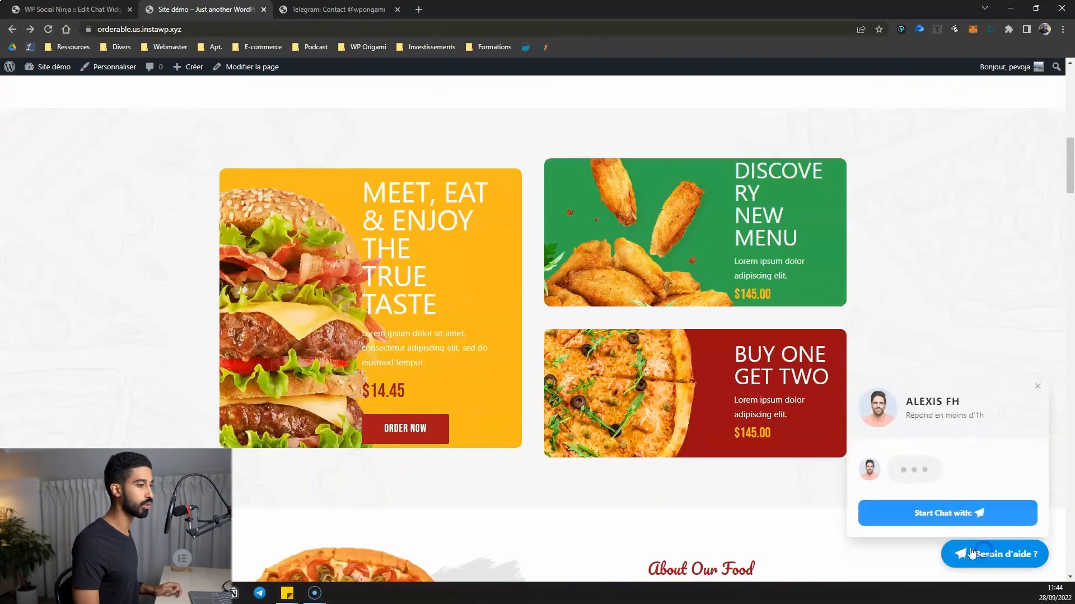
pyautogui.scroll(4, 732, 312)
pyautogui.scroll(3, 744, 318)
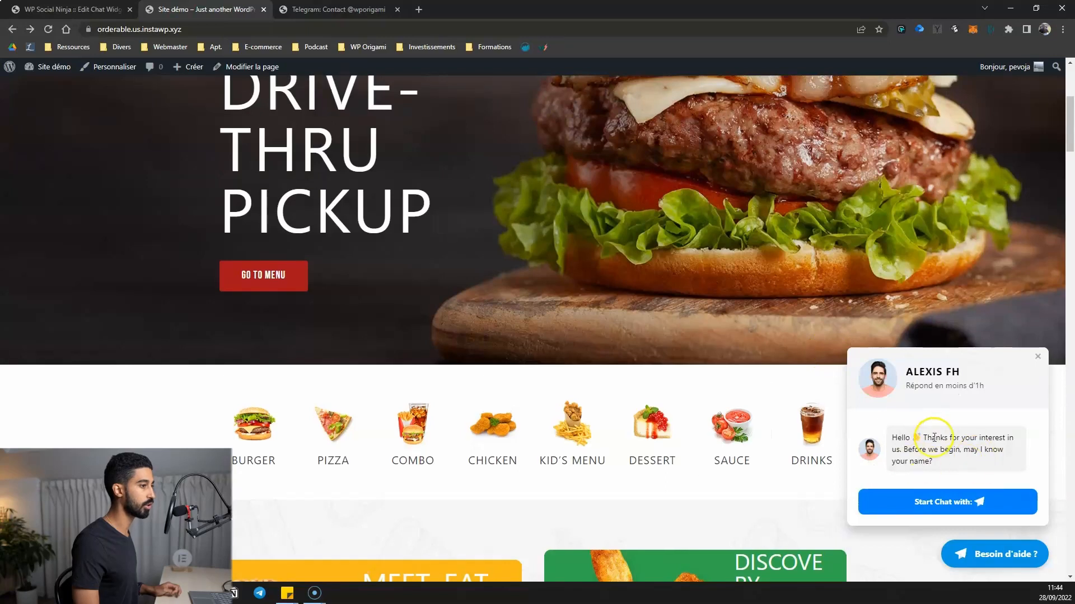
# Test the chat box's start button, decline opening Telegram Desktop, and close the Telegram popup window
pyautogui.click(932, 503)
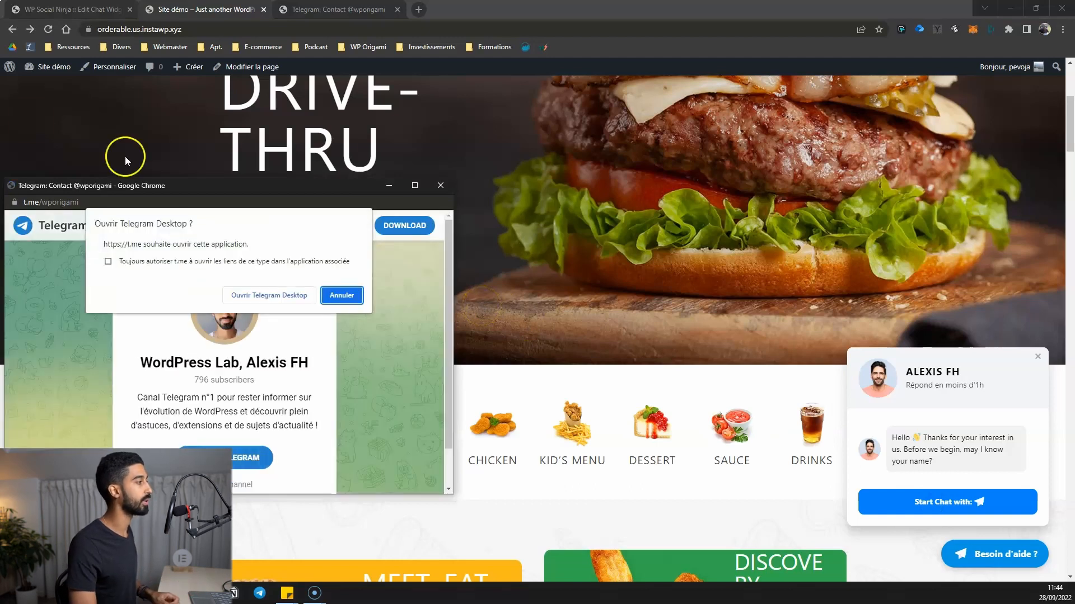
pyautogui.click(343, 295)
pyautogui.click(440, 185)
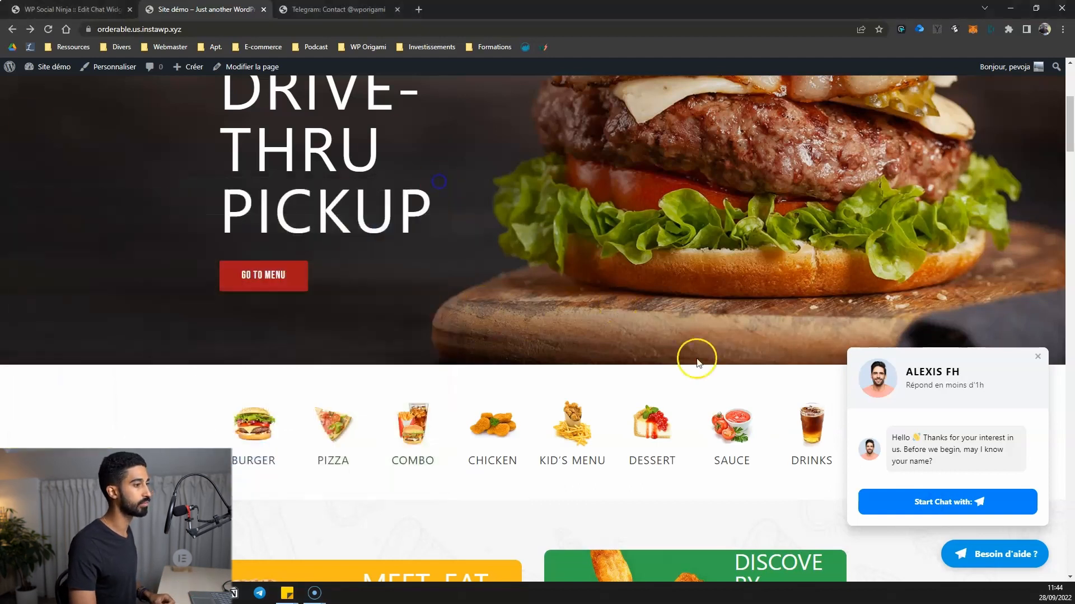
pyautogui.scroll(2, 716, 350)
pyautogui.scroll(1, 715, 350)
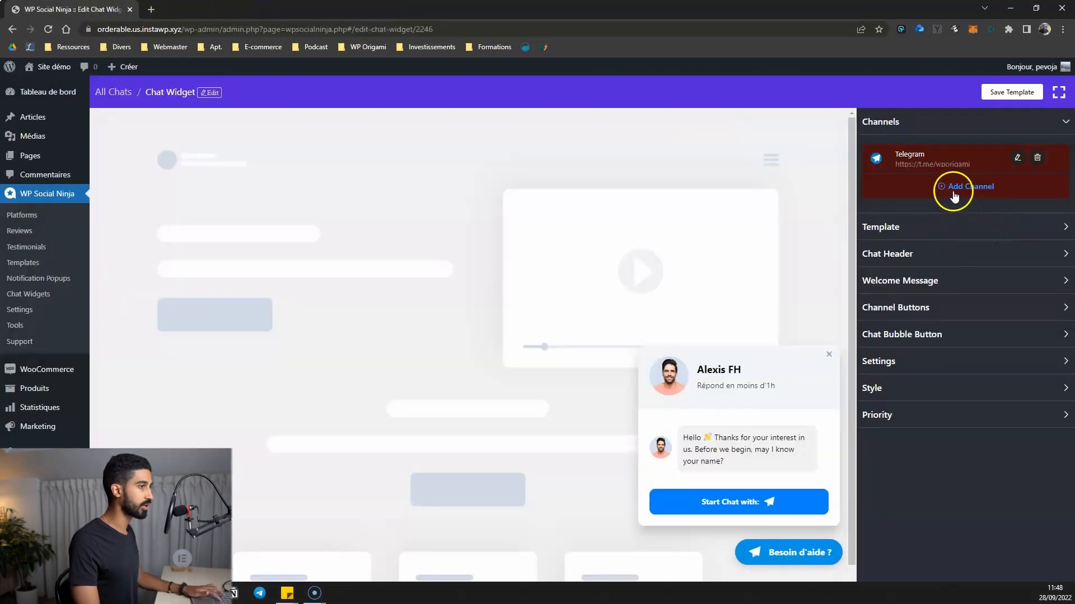
# Delete the Telegram channel and enter the site owner's m.me profile link for a new Messenger channel
pyautogui.click(1037, 158)
pyautogui.click(1047, 126)
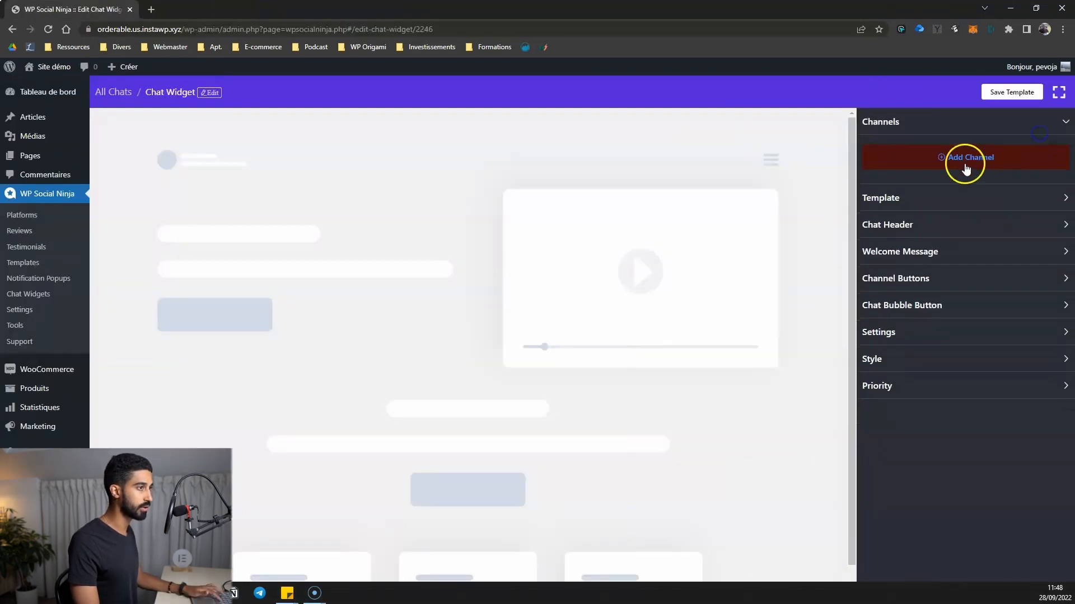
pyautogui.click(961, 166)
pyautogui.click(922, 178)
pyautogui.click(931, 224)
pyautogui.write('https://m.me/alexis.fichou.50')
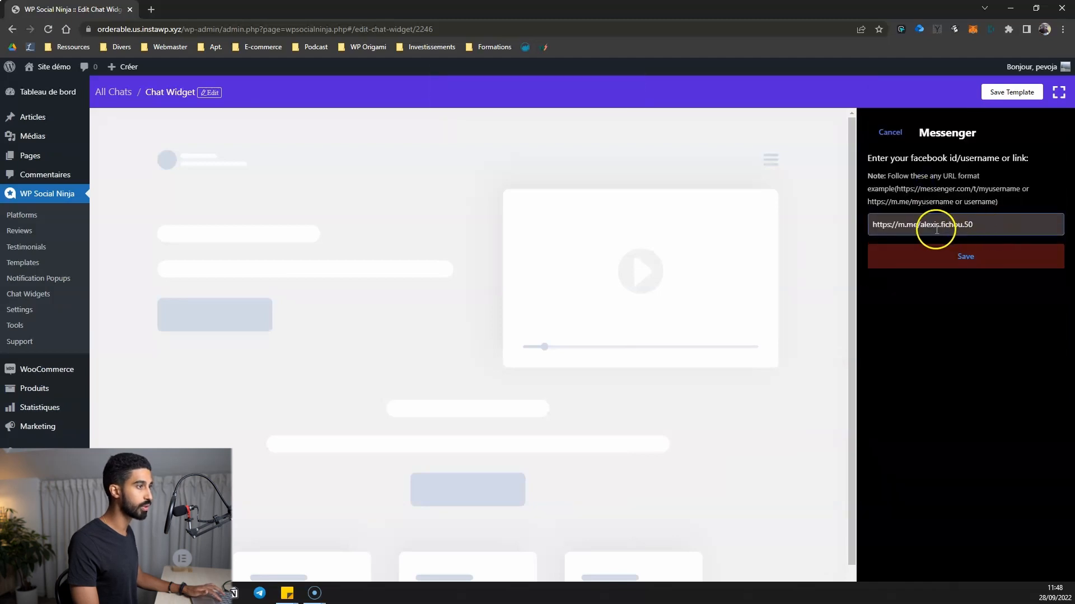
# Check the m.me prefix and the username in the Messenger link, and save the channel
pyautogui.moveTo(920, 227); pyautogui.dragTo(880, 231)
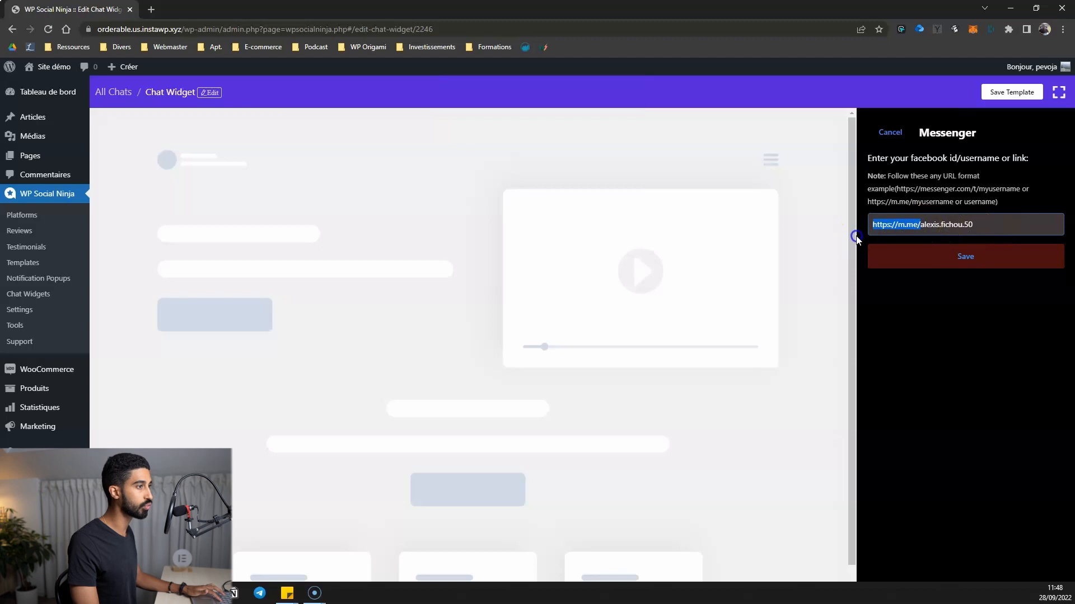
pyautogui.click(920, 227)
pyautogui.moveTo(934, 228); pyautogui.dragTo(985, 222)
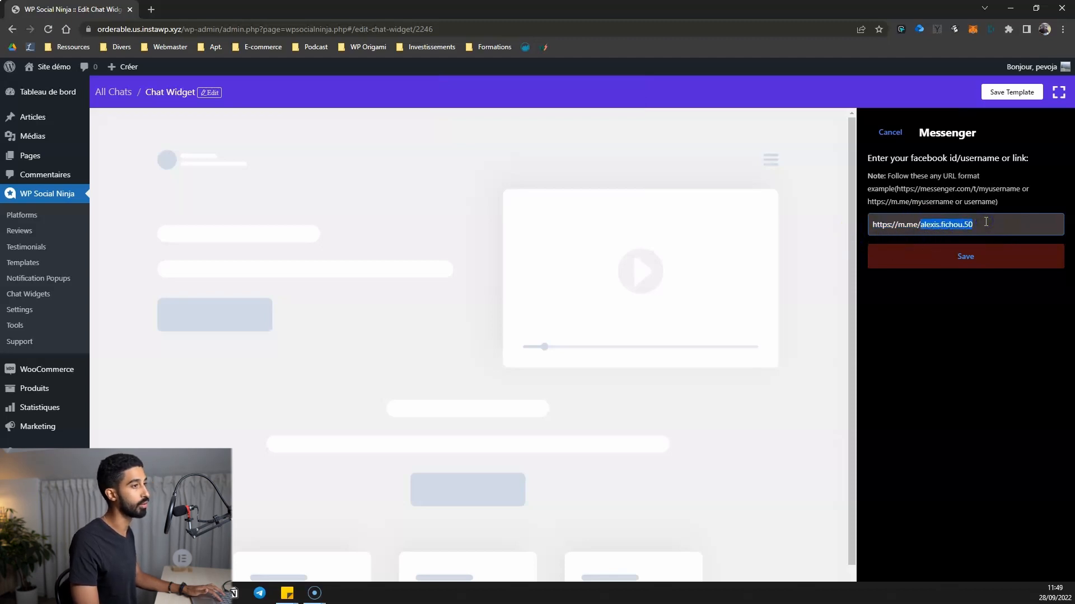
pyautogui.click(985, 222)
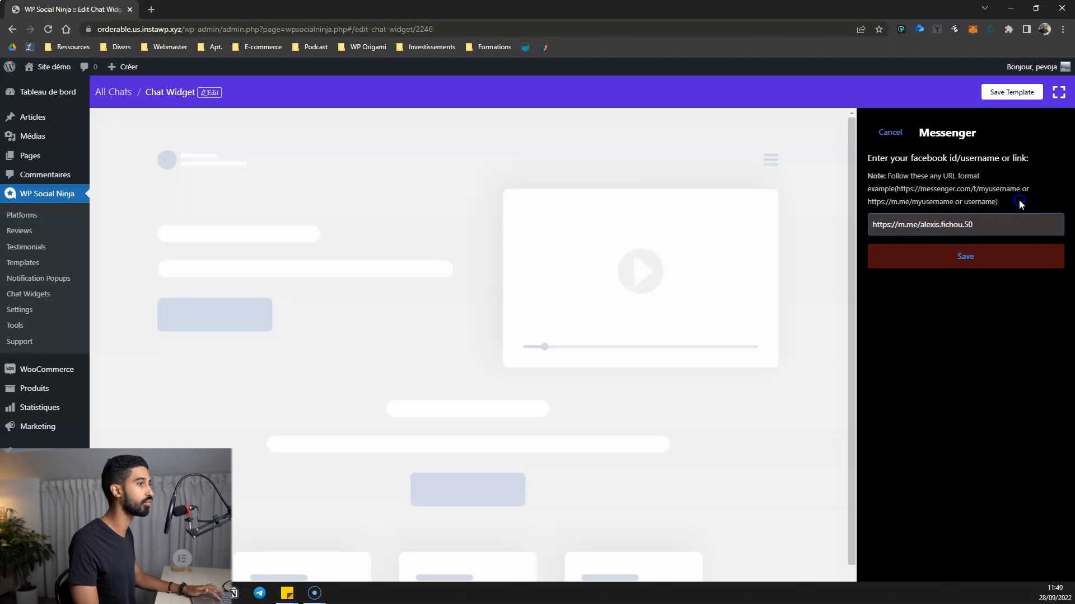
pyautogui.click(976, 255)
pyautogui.click(945, 204)
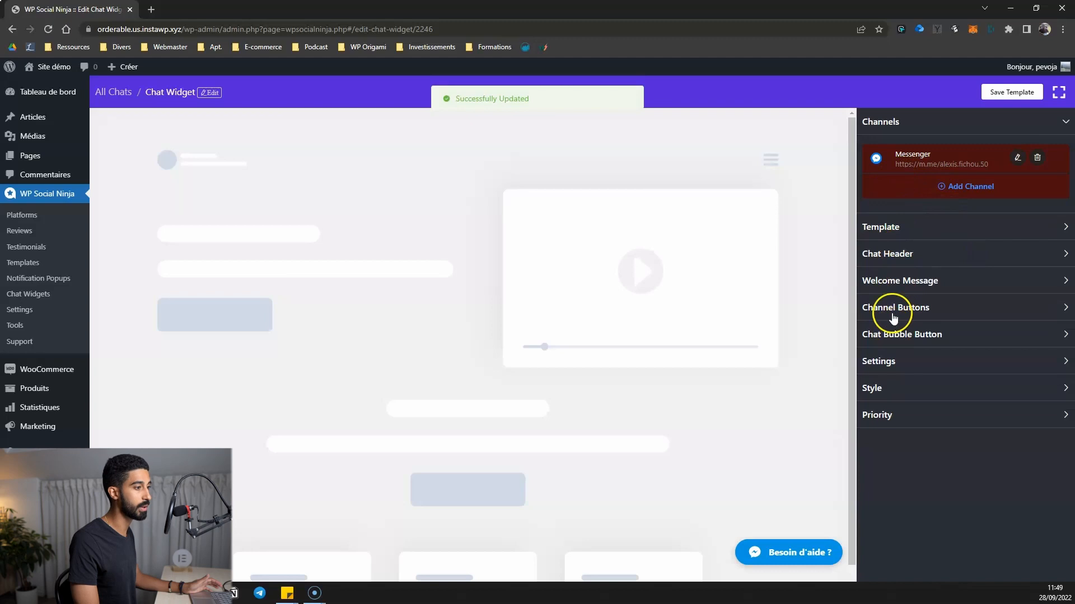
# Choose the Chat Box layout with the General template and open the chat bubble in the preview
pyautogui.click(930, 225)
pyautogui.click(951, 199)
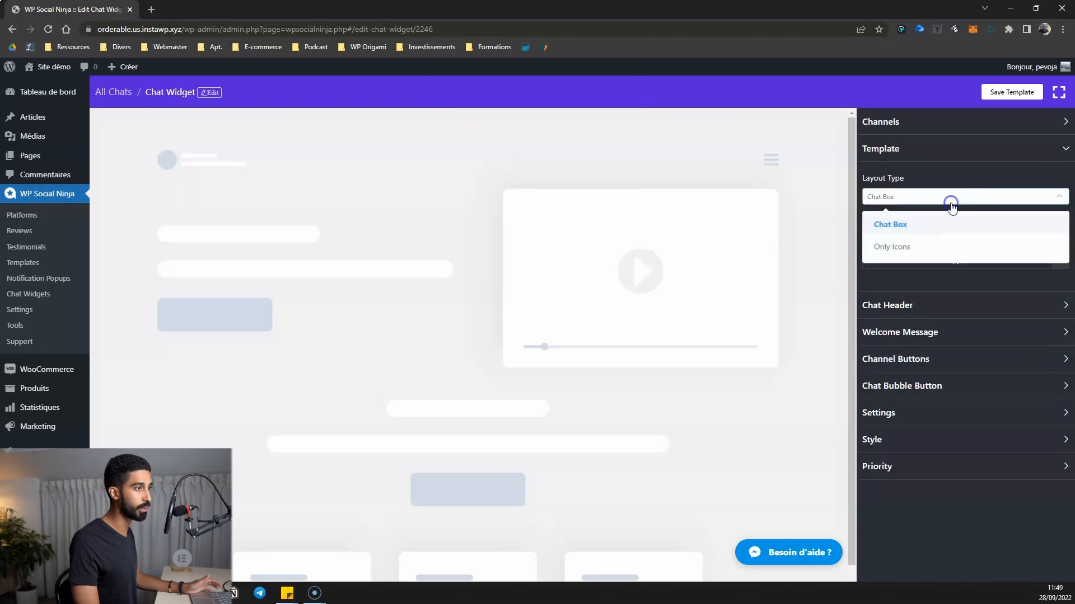
pyautogui.click(925, 227)
pyautogui.click(961, 246)
pyautogui.click(962, 188)
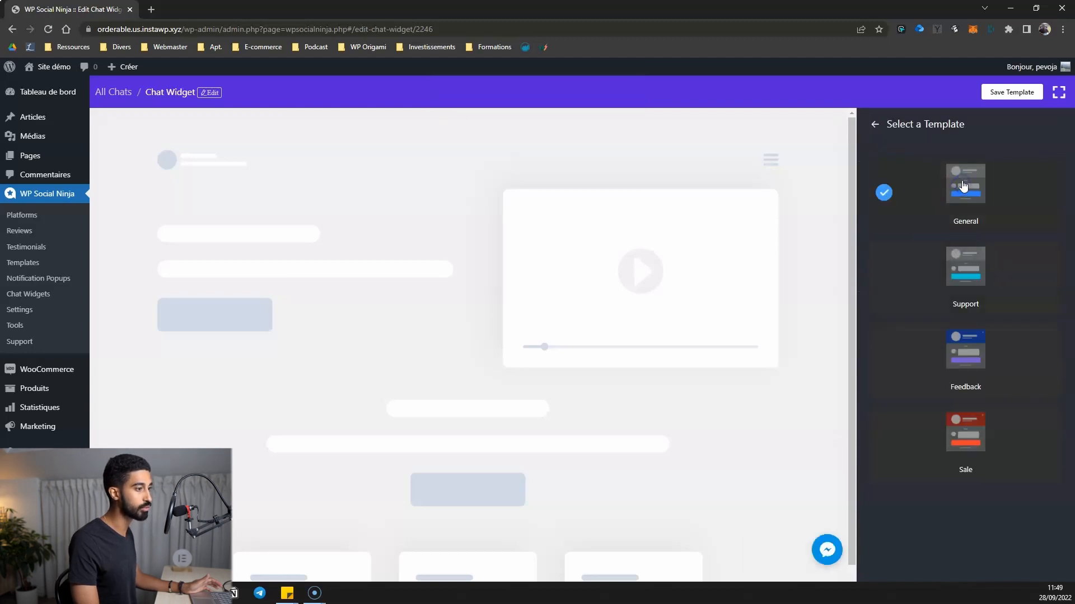
pyautogui.click(876, 125)
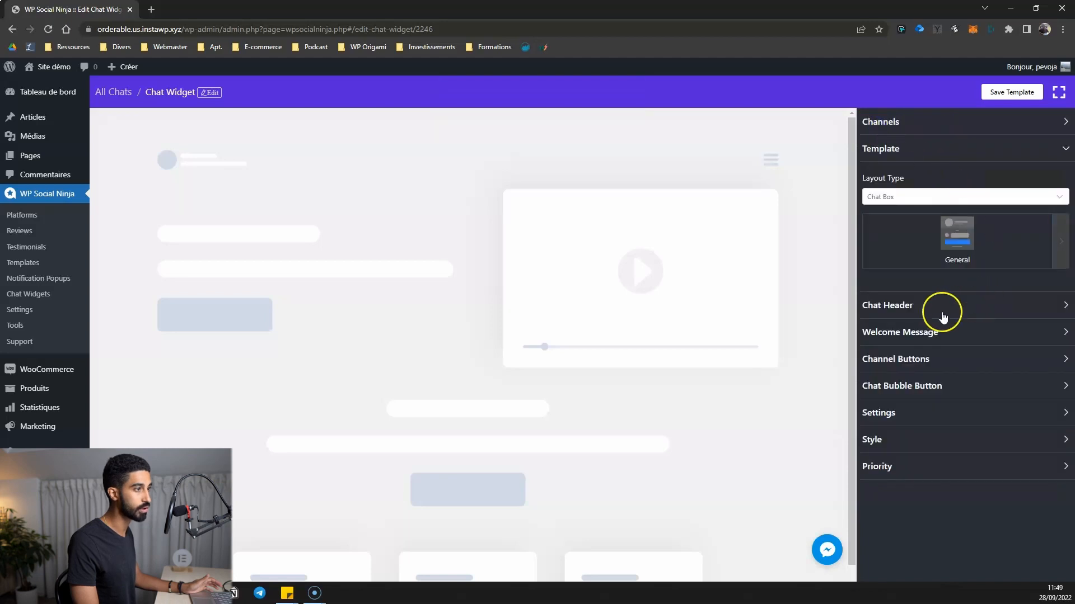
pyautogui.click(827, 549)
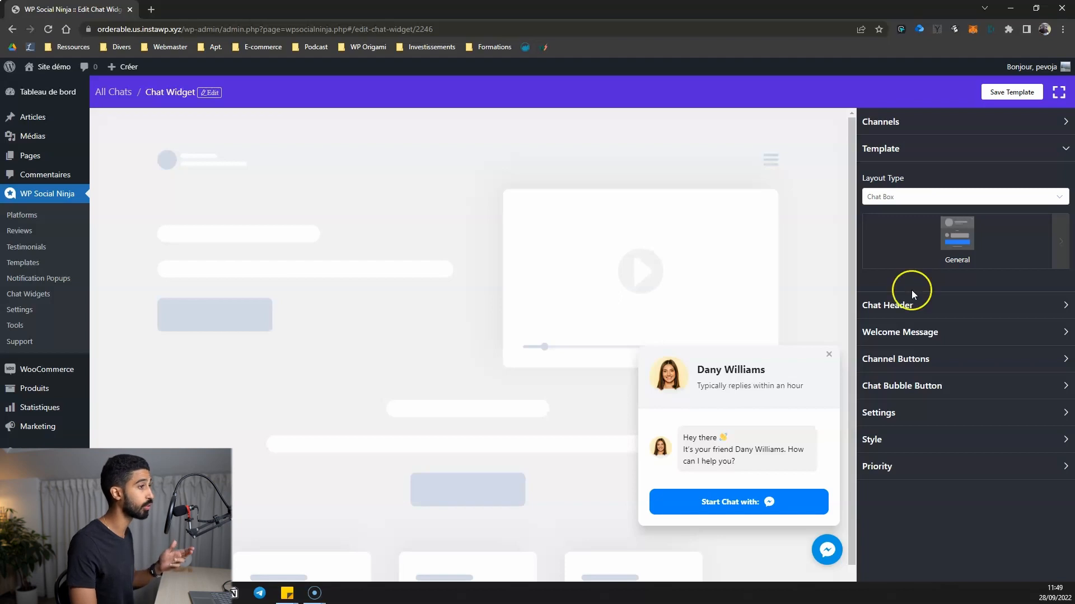
# Browse the list of channel types that can be added alongside Messenger
pyautogui.click(908, 125)
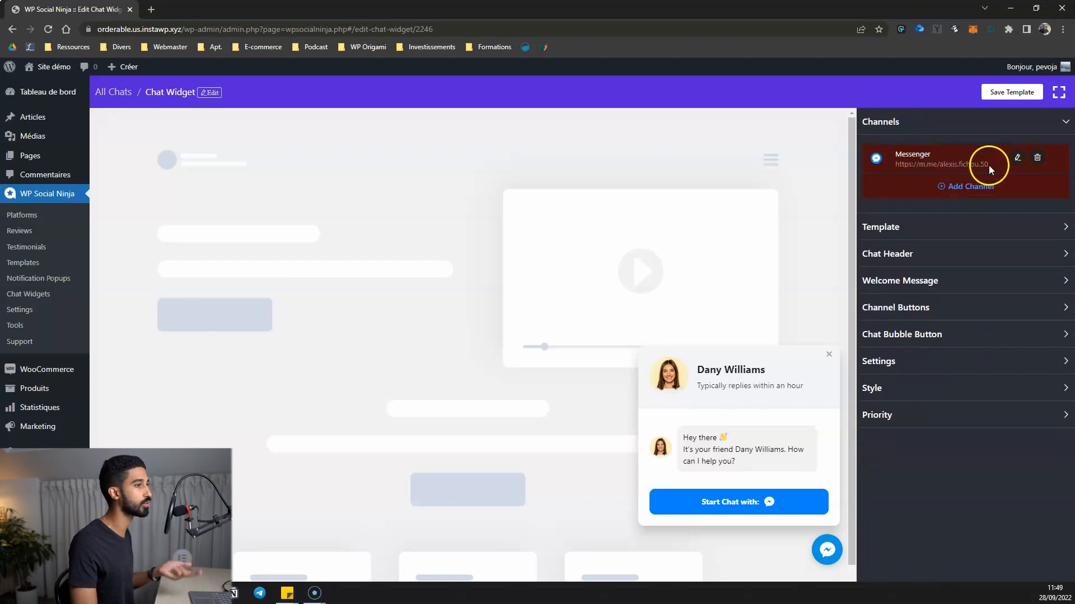
pyautogui.click(989, 187)
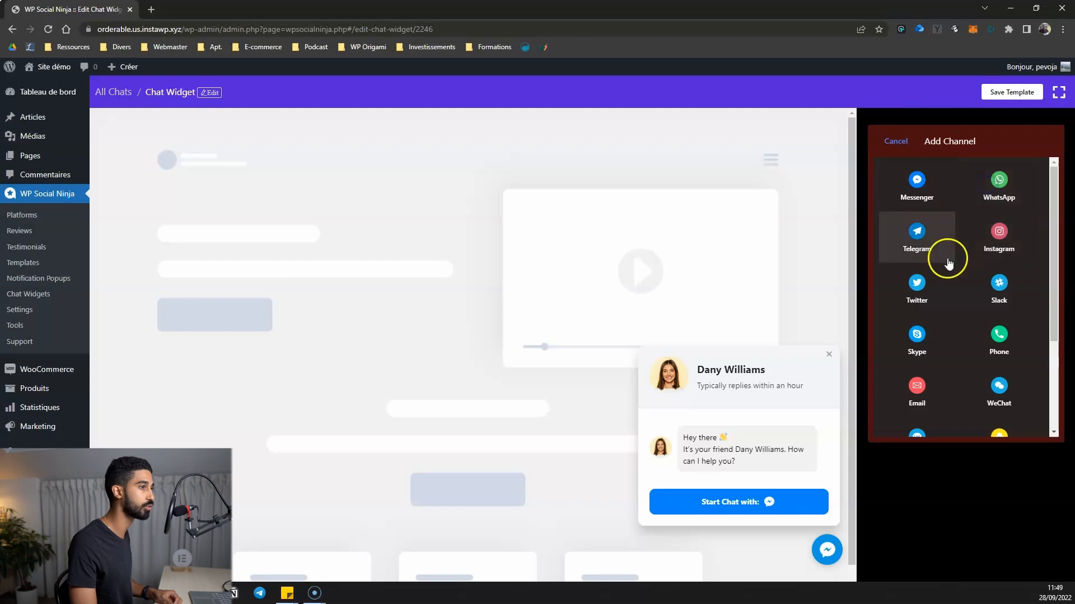
pyautogui.scroll(-1, 939, 269)
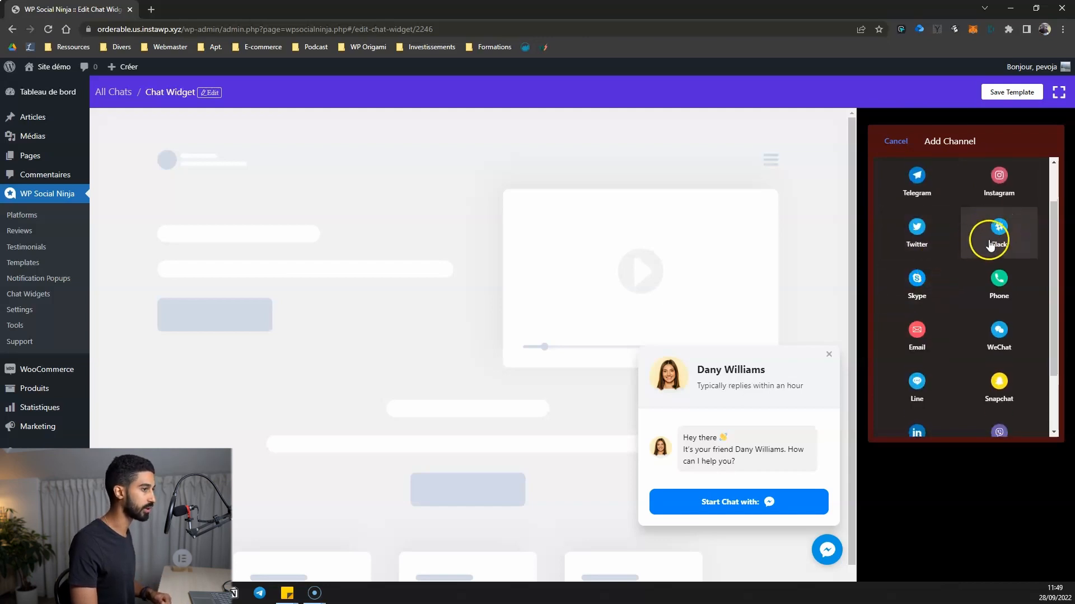
pyautogui.scroll(-1, 929, 280)
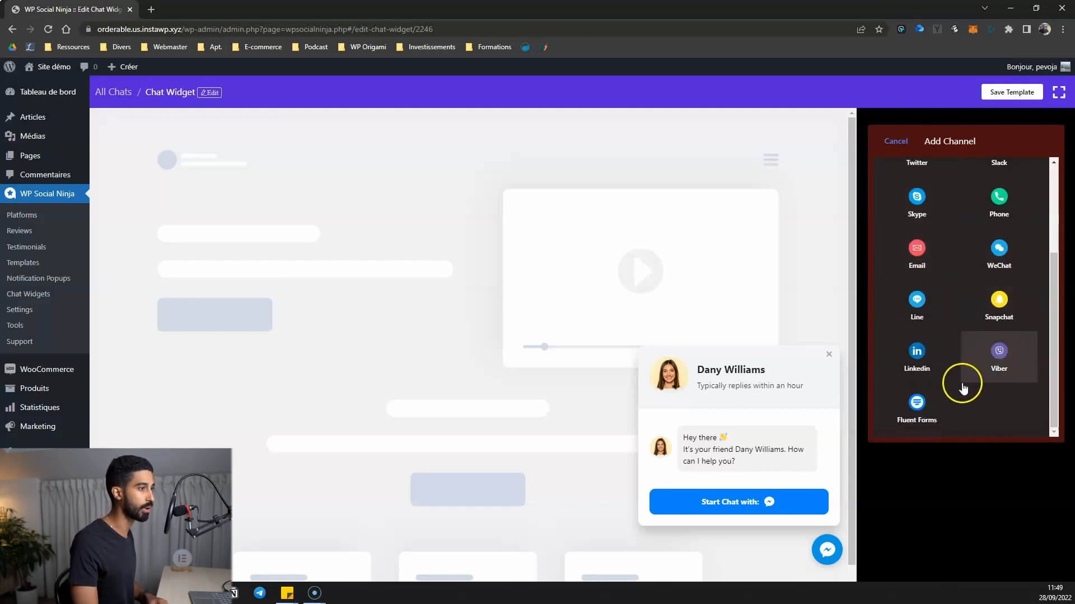
pyautogui.scroll(2, 918, 392)
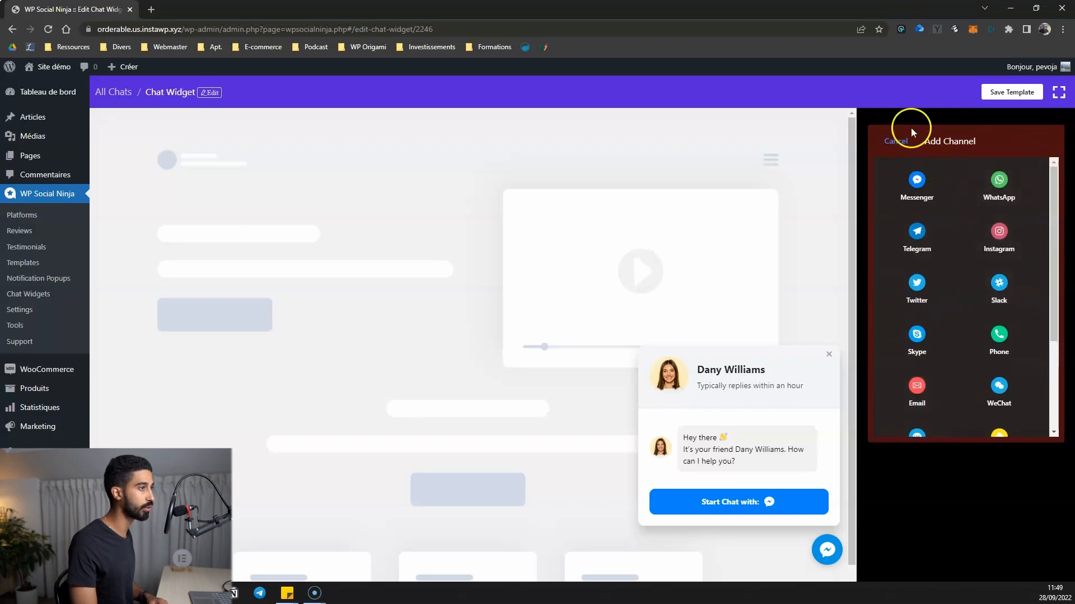